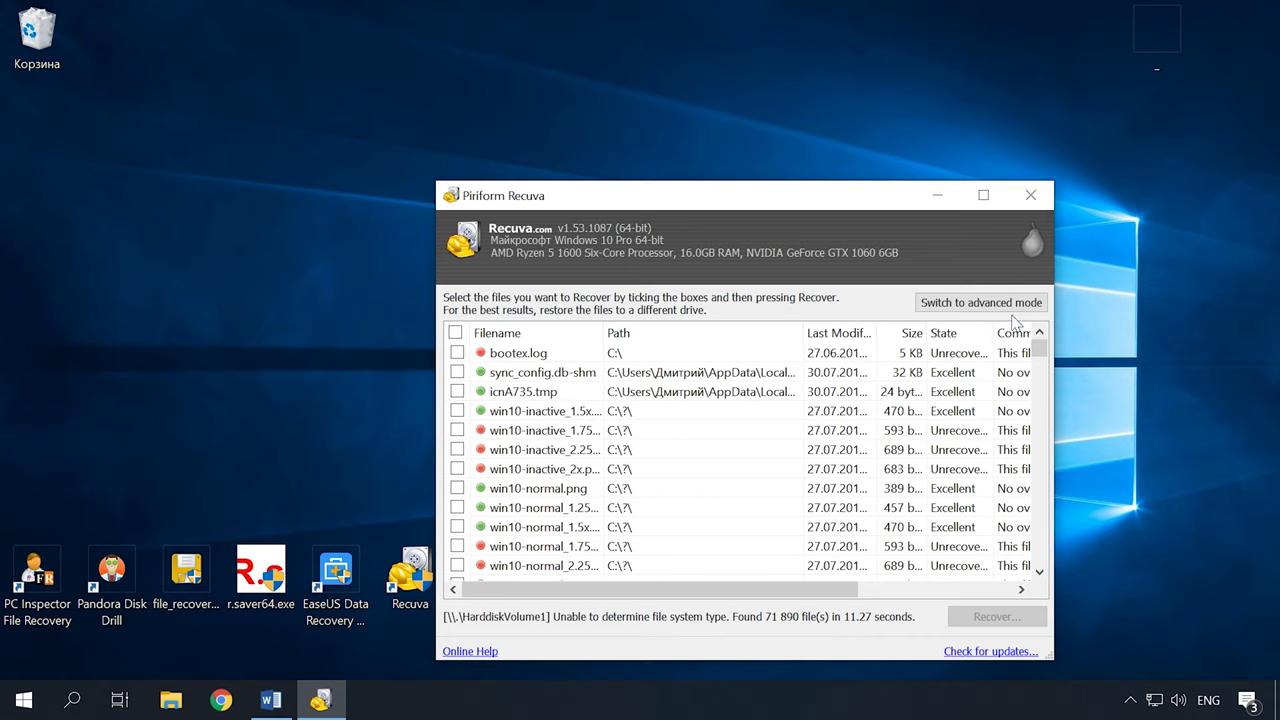
# - Switch Recuva to advanced mode and maximize its window
pyautogui.click(1005, 303)
pyautogui.moveTo(797, 203); pyautogui.dragTo(770, 60)
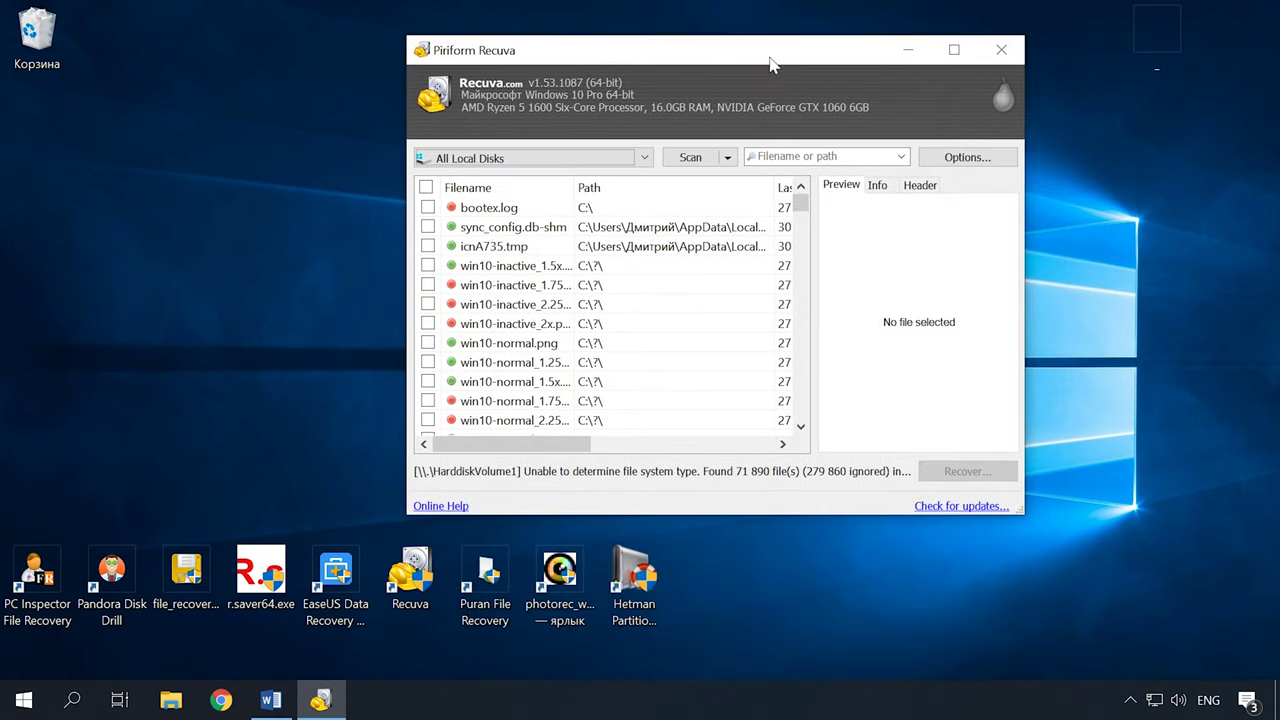
pyautogui.click(954, 49)
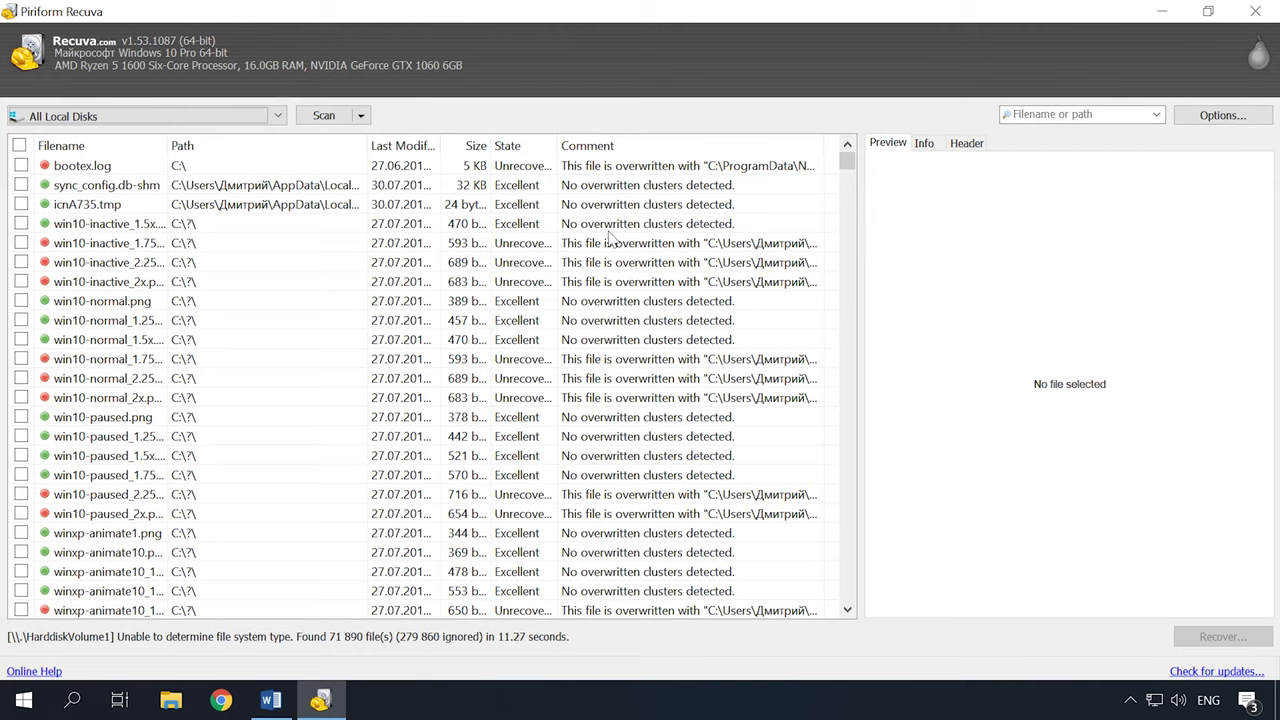
# - Change the interface language to Russian in the program options
pyautogui.click(1222, 116)
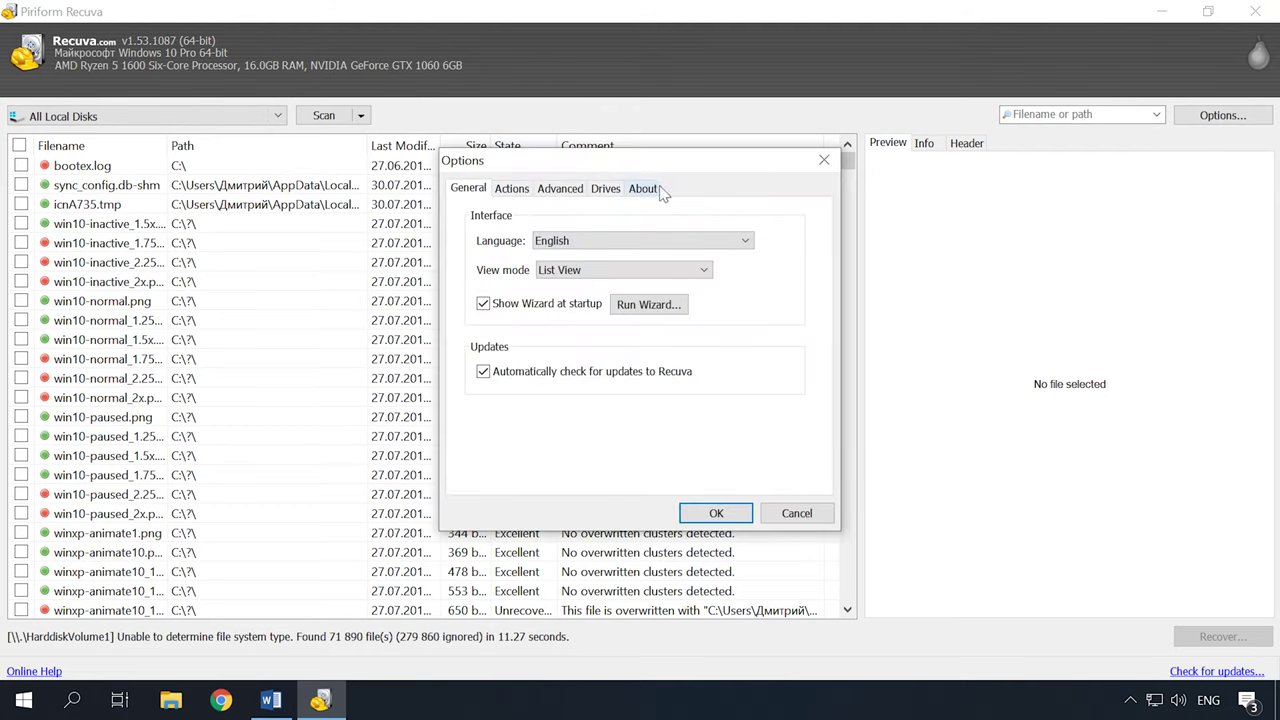
pyautogui.click(626, 240)
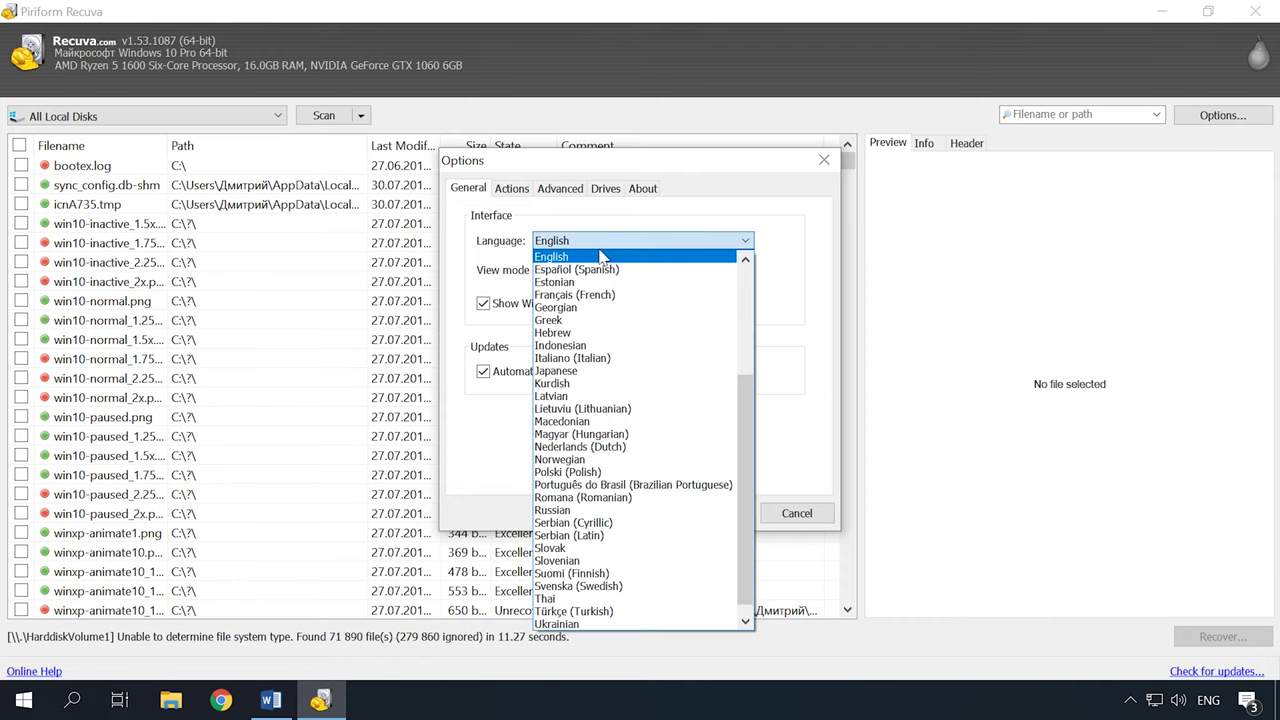
pyautogui.scroll(-1, 606, 537)
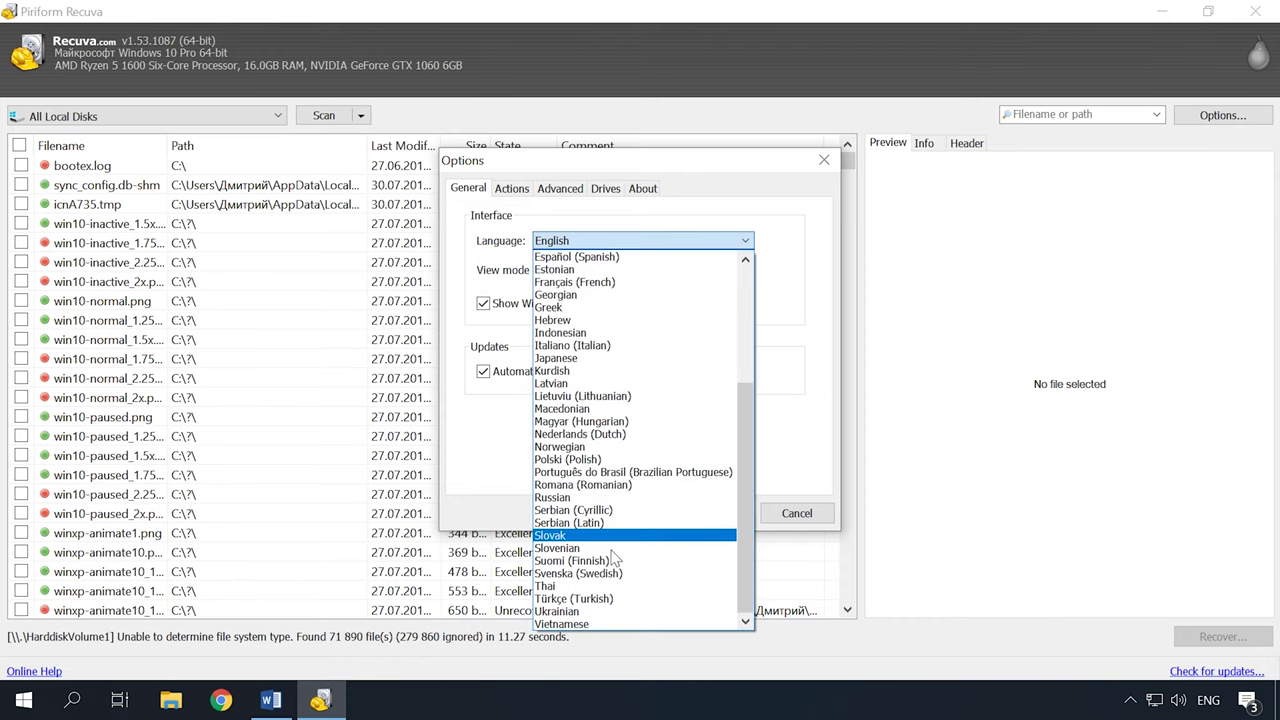
pyautogui.click(588, 499)
pyautogui.click(716, 511)
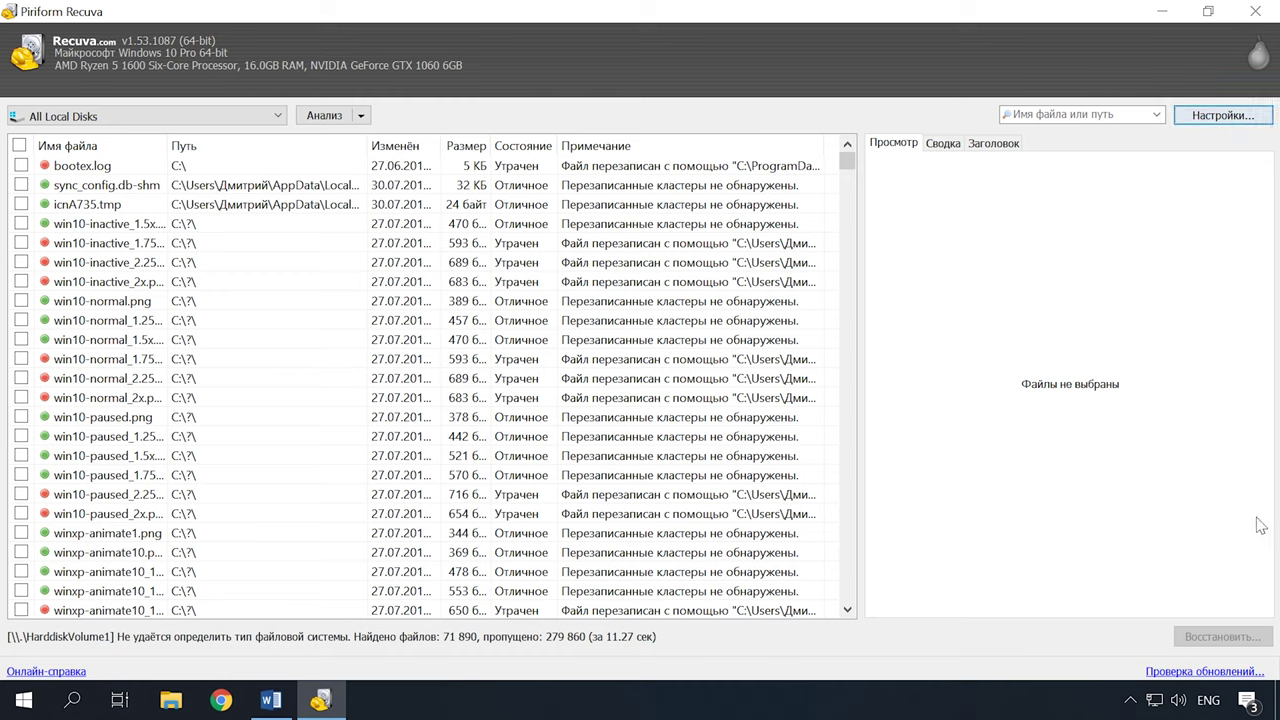
# - Look over the general settings, close them without changes, and show the available scan types
pyautogui.click(1228, 114)
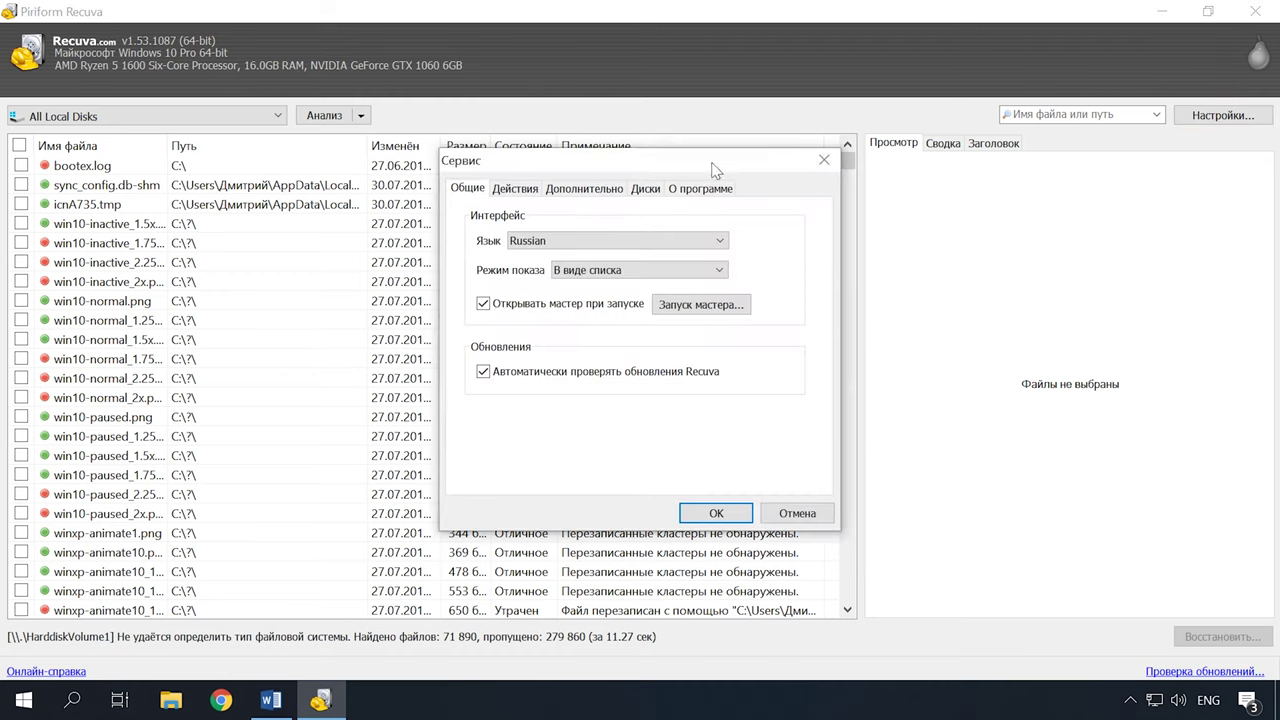
pyautogui.click(824, 160)
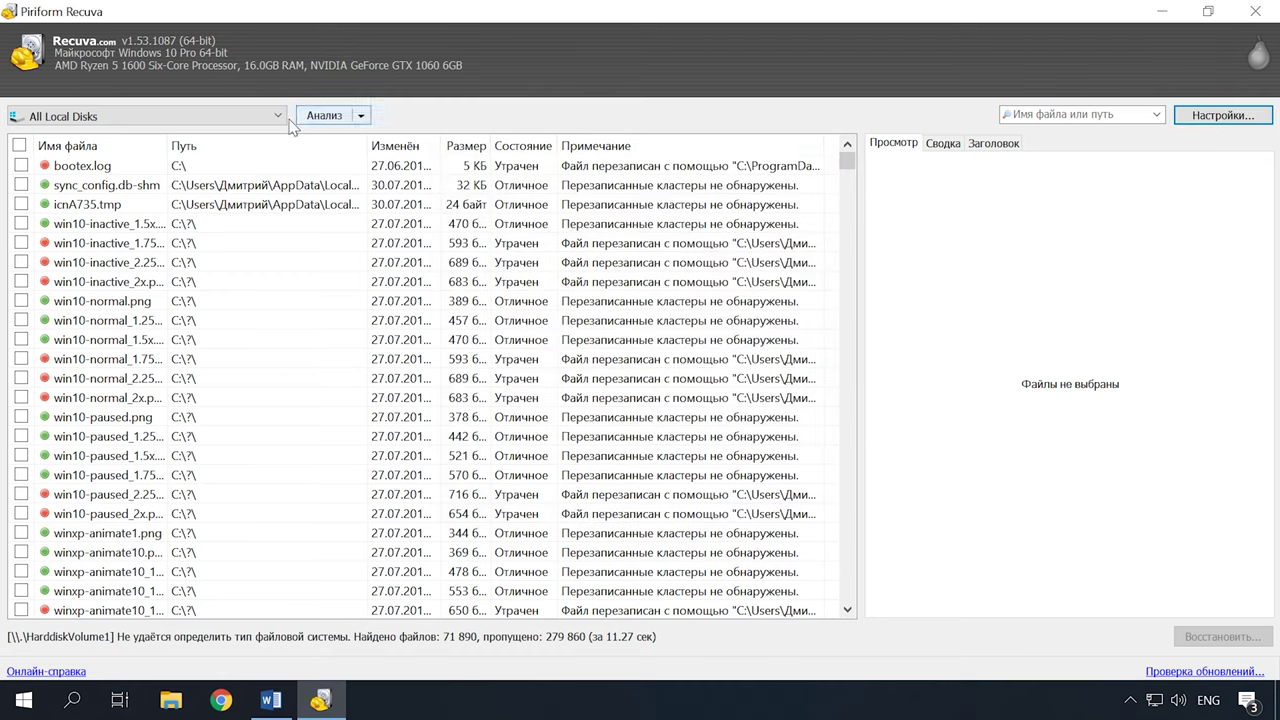
pyautogui.click(364, 116)
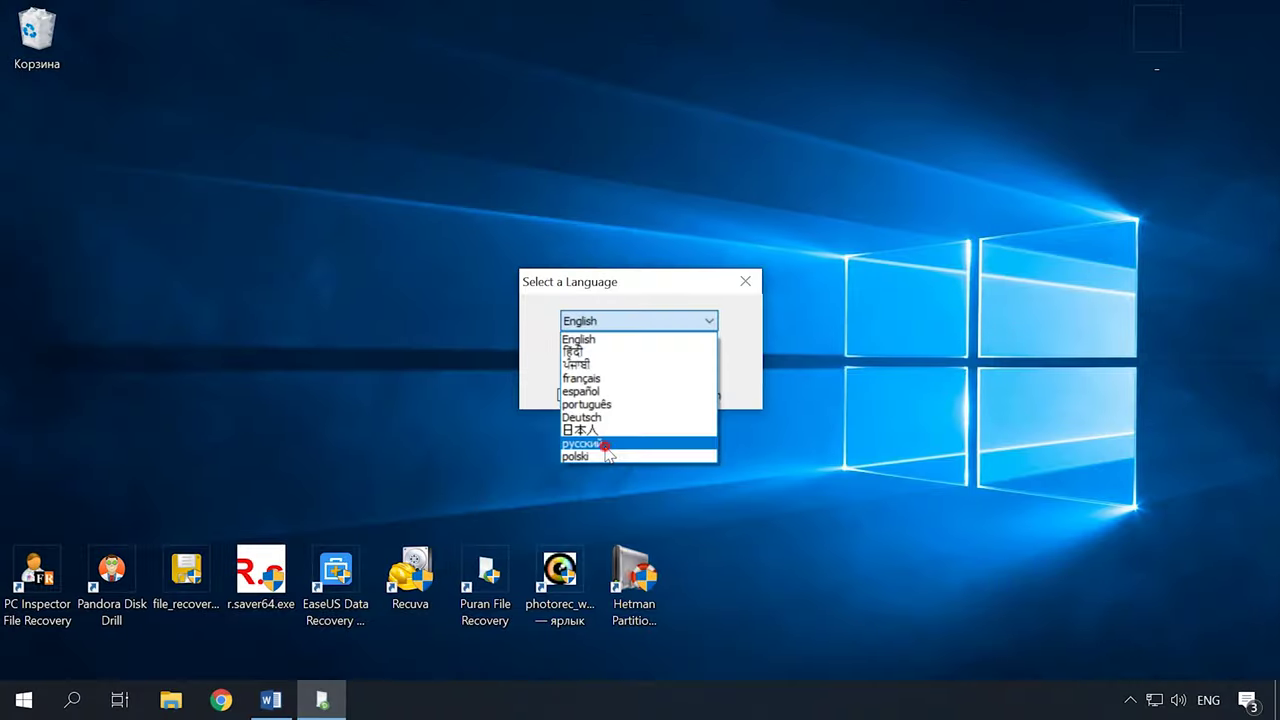
# - Start Puran File Recovery in Russian (русский) and dismiss its introductory information window
pyautogui.click(600, 440)
pyautogui.click(655, 360)
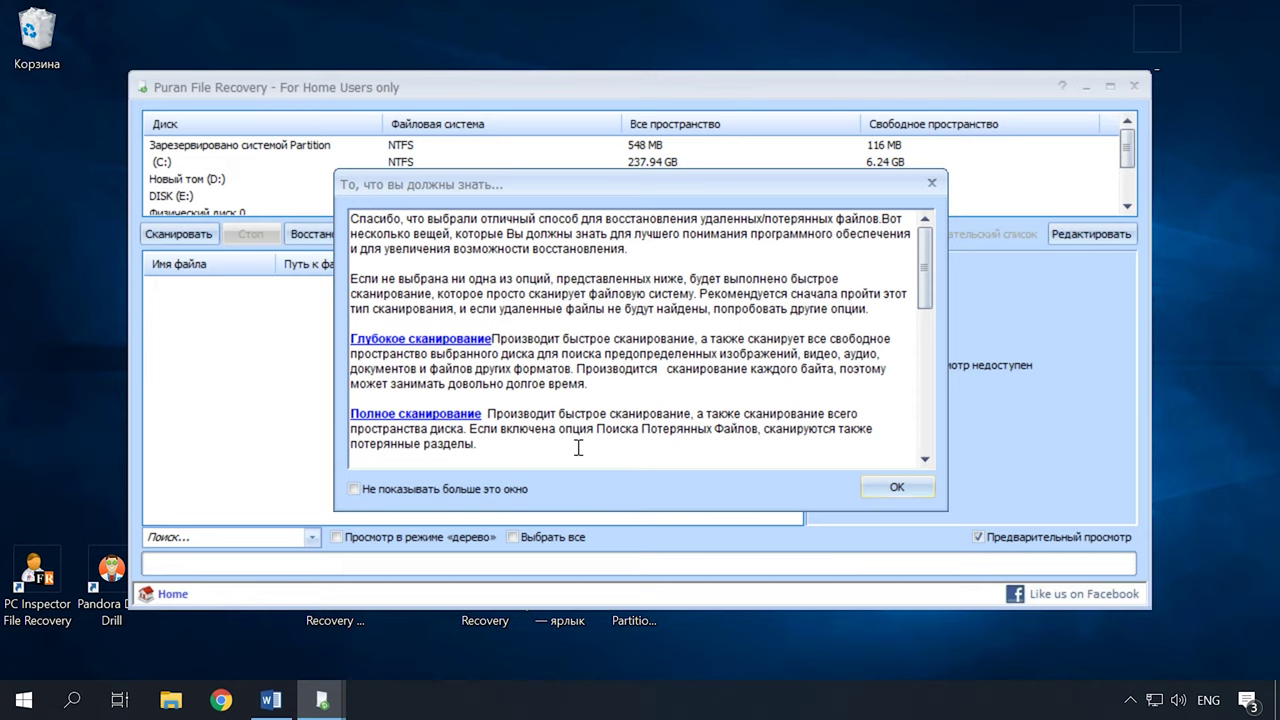
pyautogui.click(909, 492)
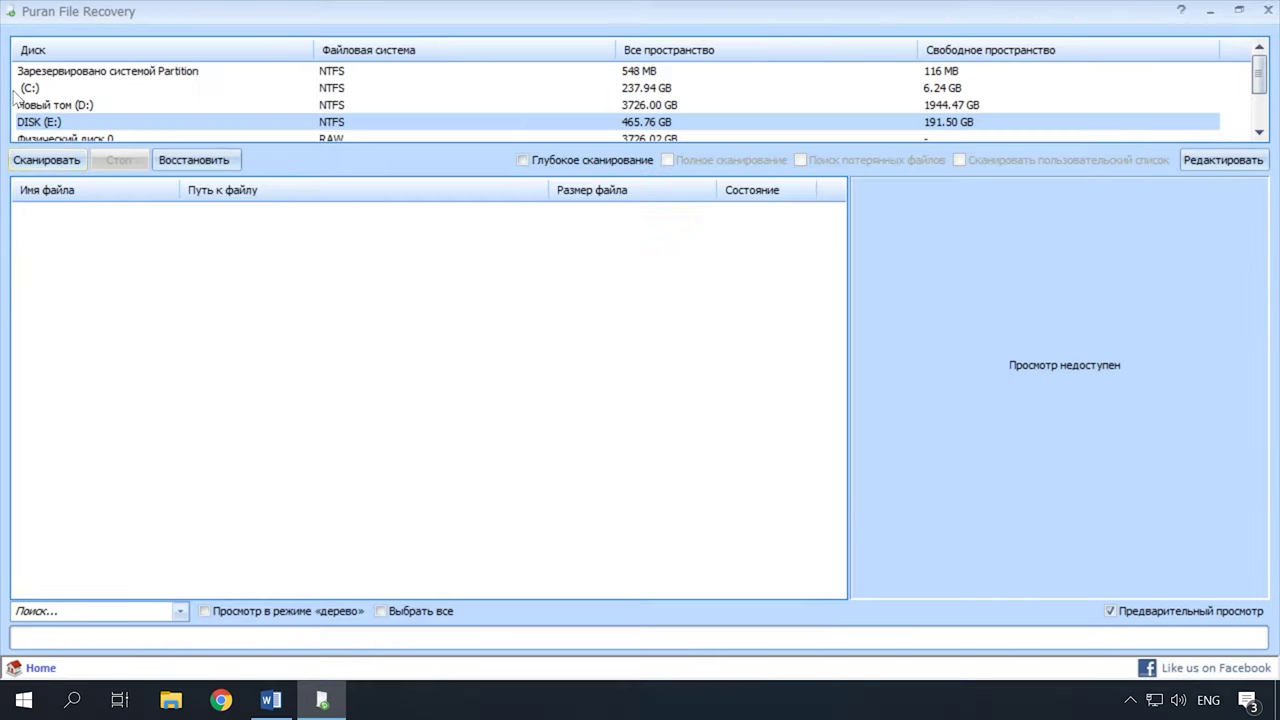
# - Run a quick scan of drive C: for deleted files and close the completion message
pyautogui.click(32, 88)
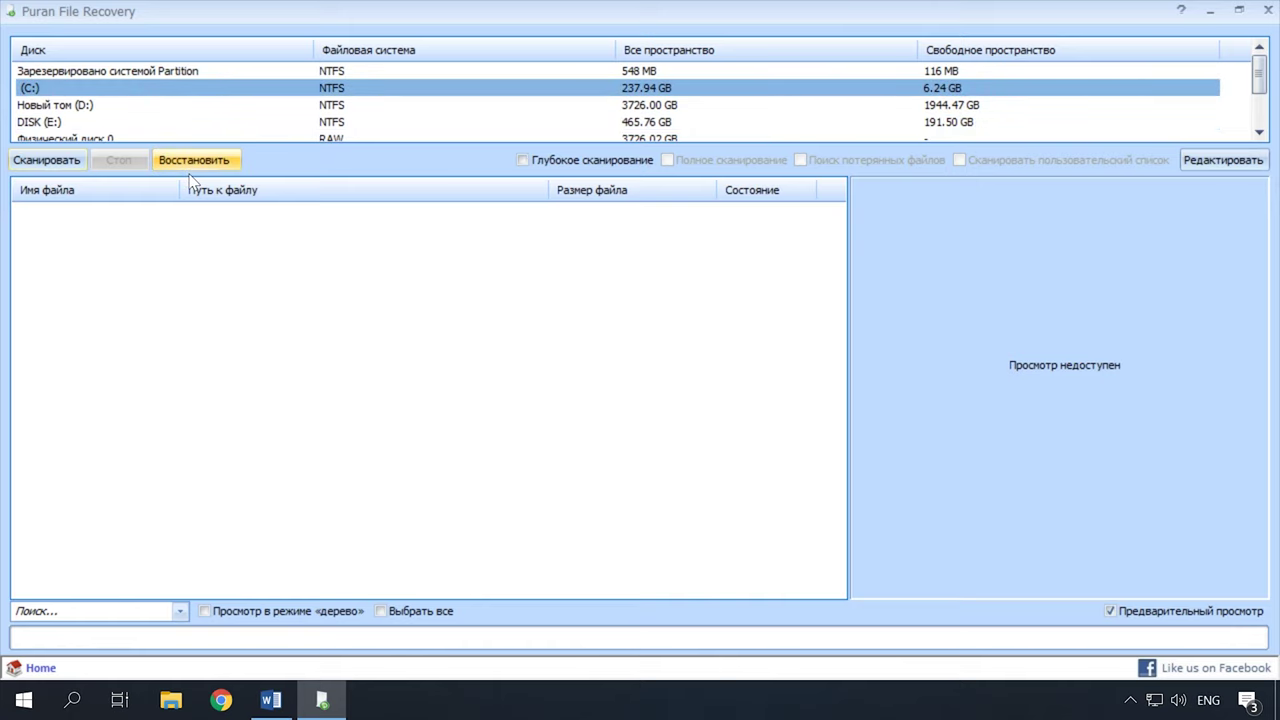
pyautogui.click(50, 161)
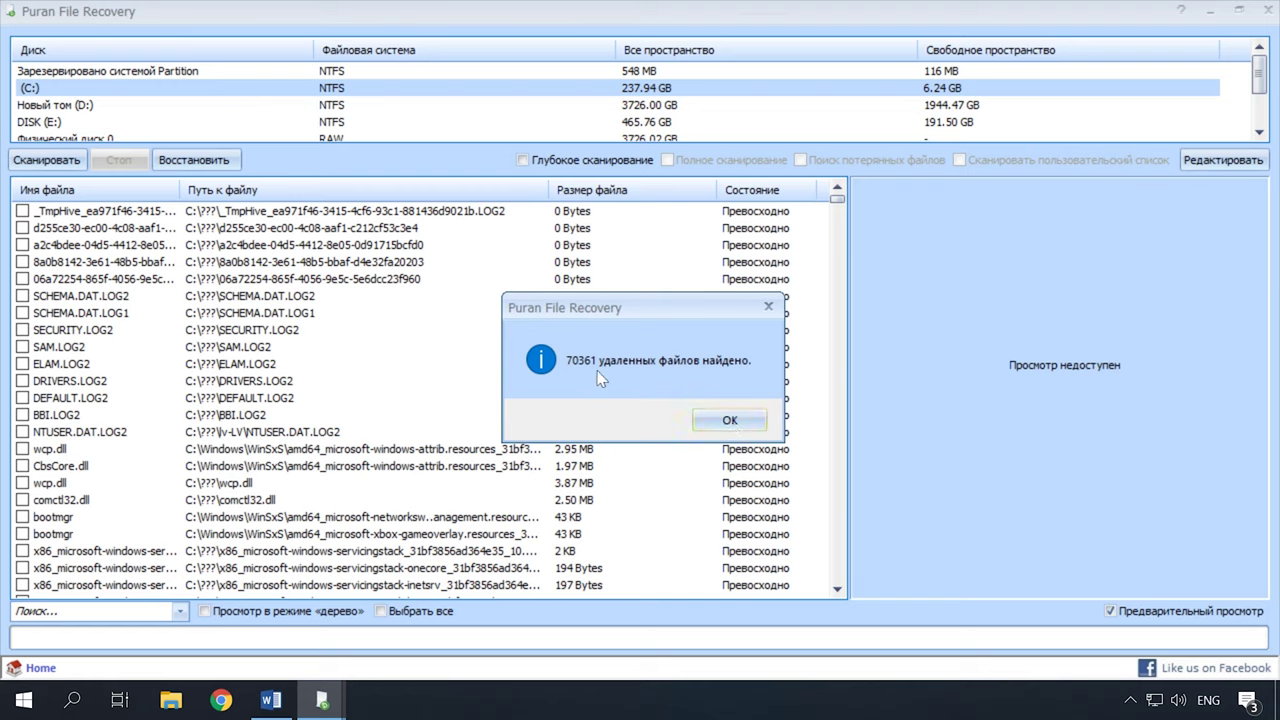
pyautogui.click(730, 419)
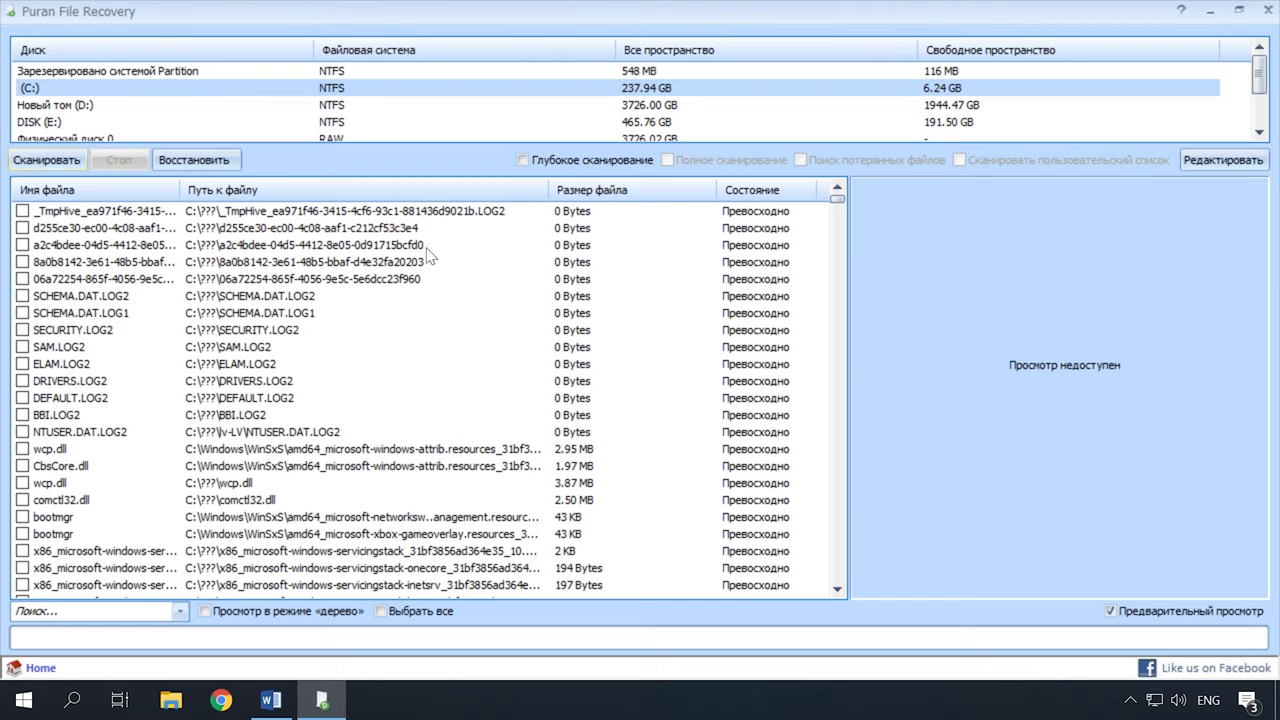
# - Review the file types in the custom scan list and close it without changes
pyautogui.click(1225, 162)
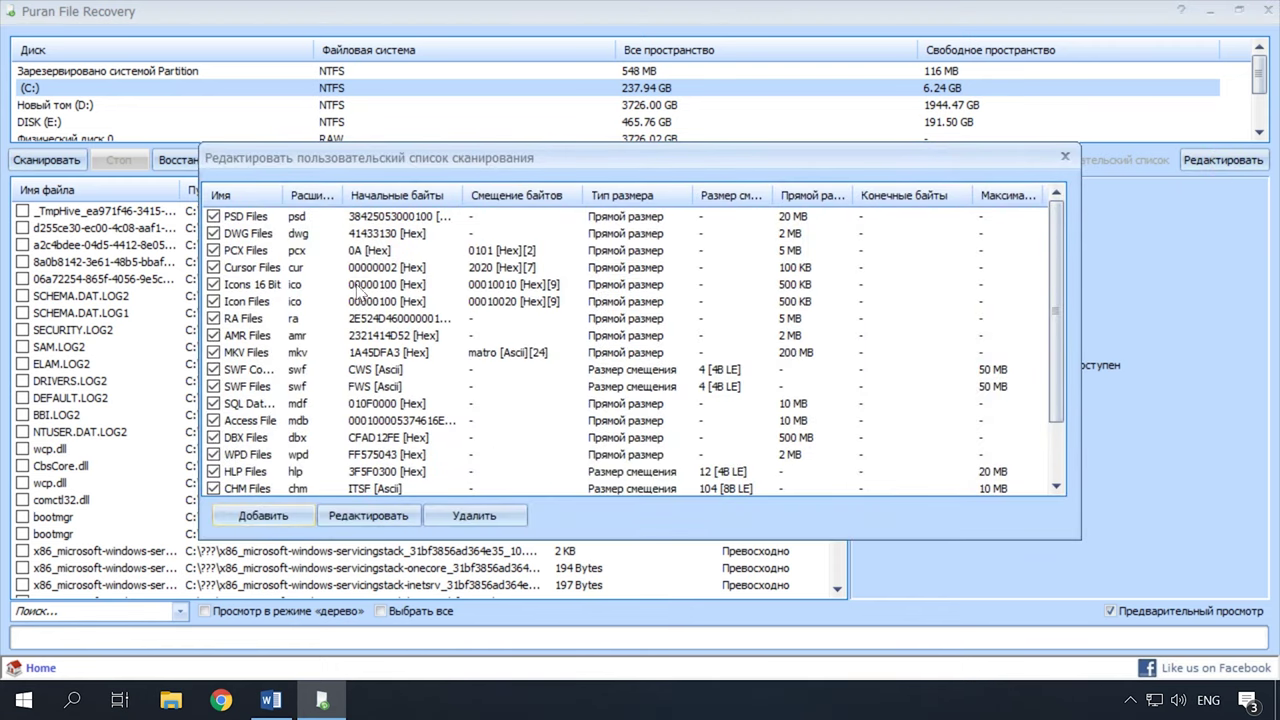
pyautogui.scroll(-2, 243, 345)
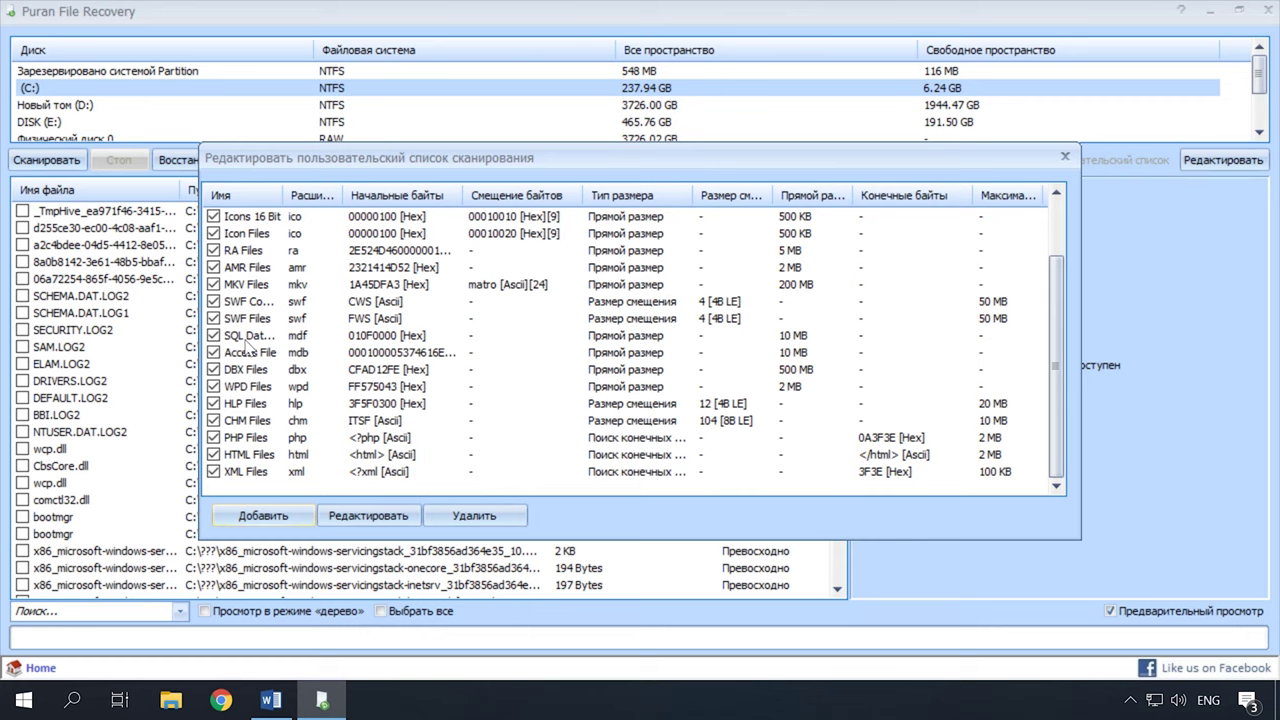
pyautogui.scroll(2, 243, 345)
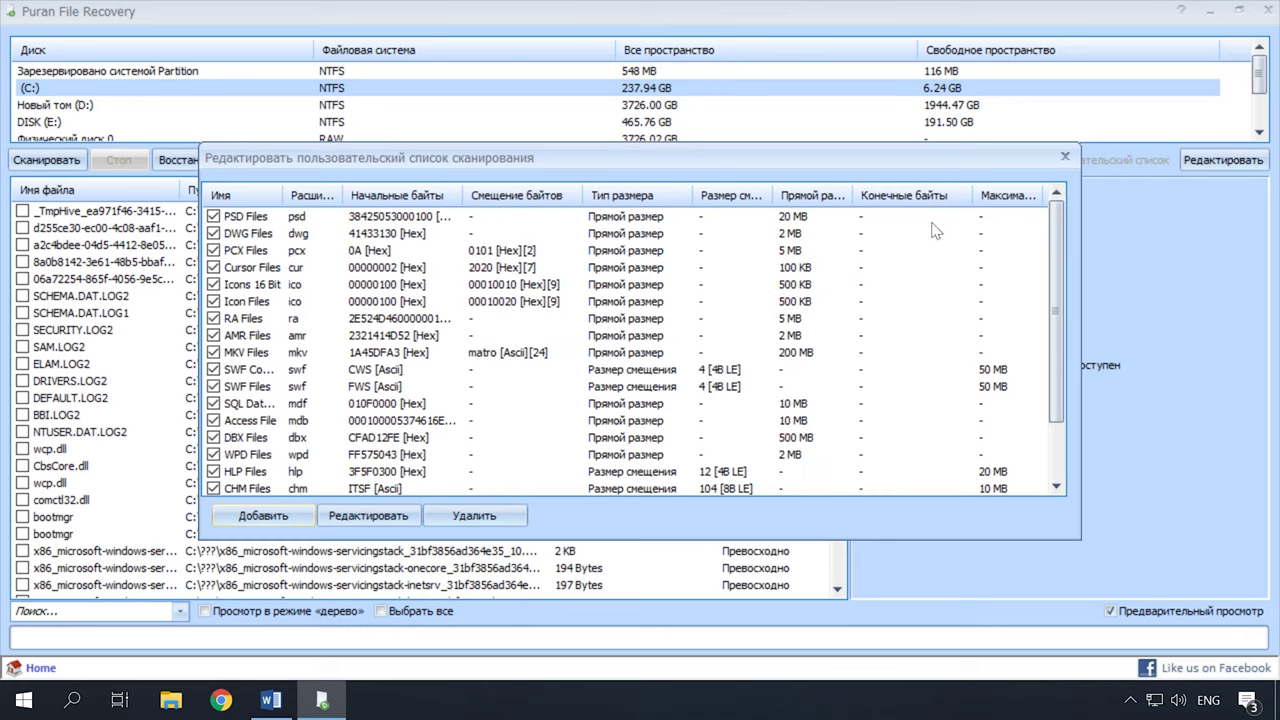
pyautogui.click(1066, 158)
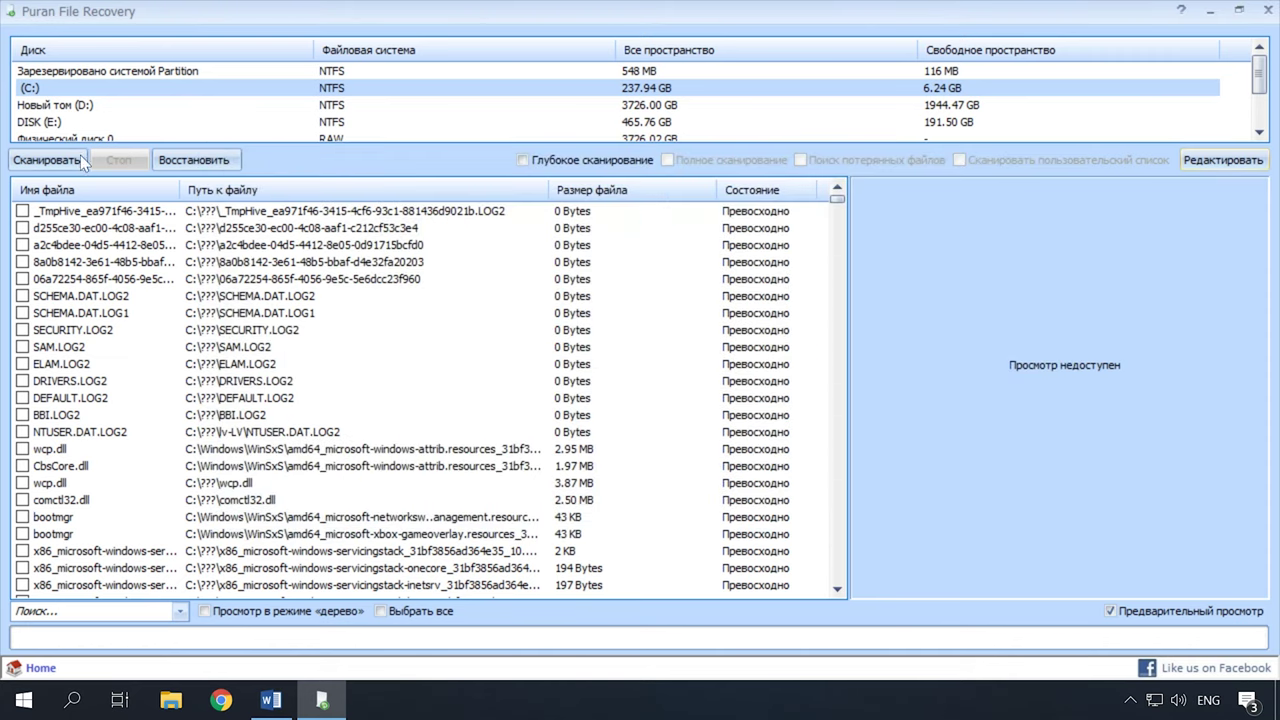
# - With preview enabled, preview CbsCore.dll and other found files and look through the scan results
pyautogui.click(1110, 611)
pyautogui.click(1110, 611)
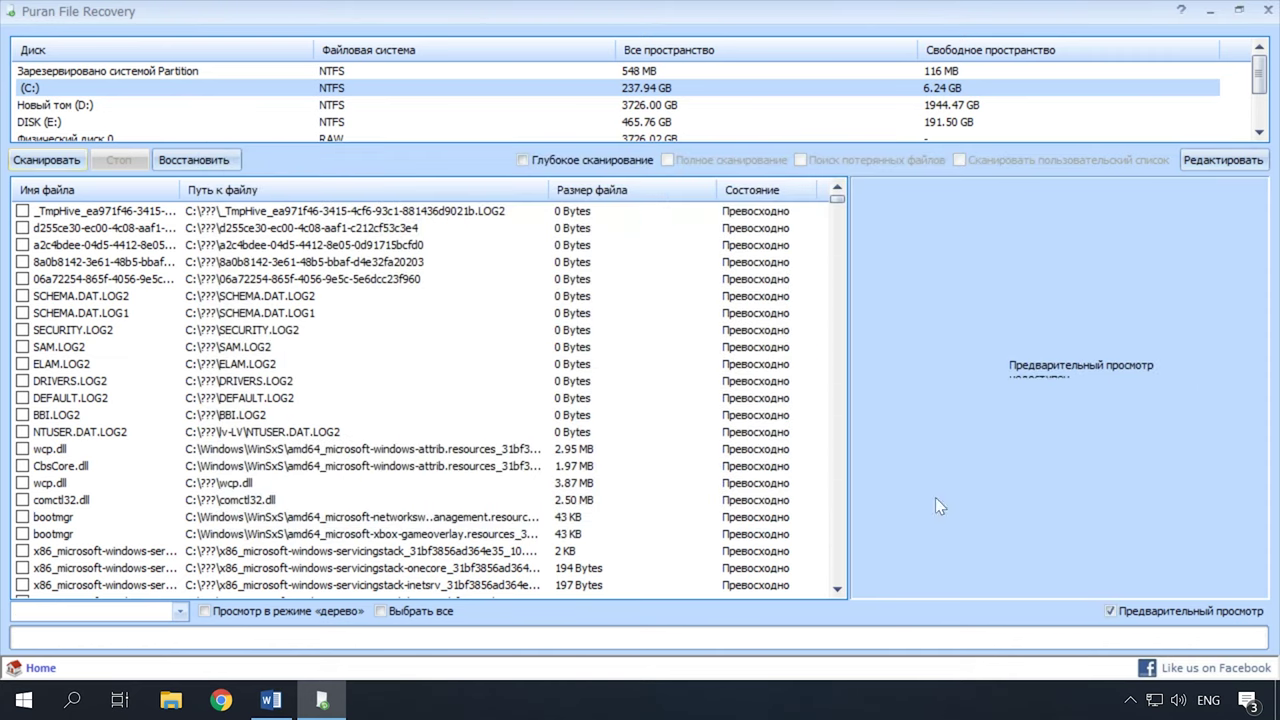
pyautogui.click(580, 367)
pyautogui.click(584, 466)
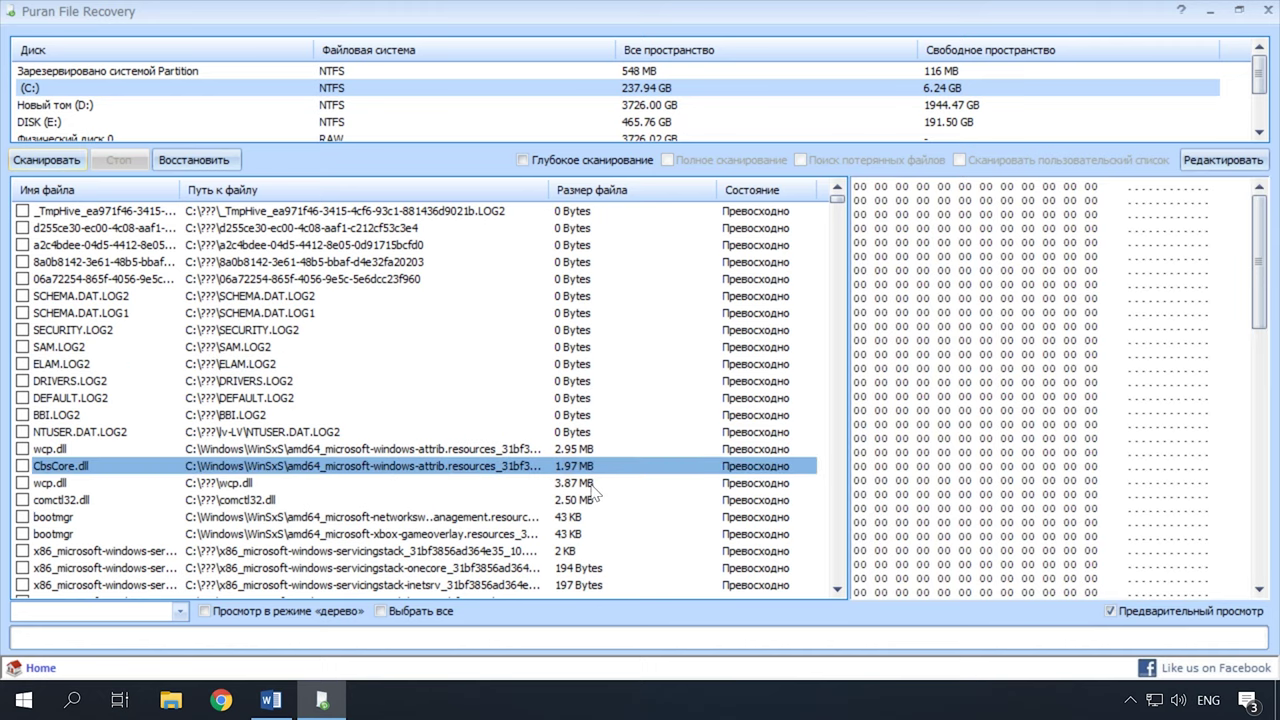
pyautogui.click(538, 500)
pyautogui.scroll(-12, 535, 505)
pyautogui.click(535, 515)
pyautogui.scroll(-10, 536, 517)
pyautogui.scroll(-10, 537, 533)
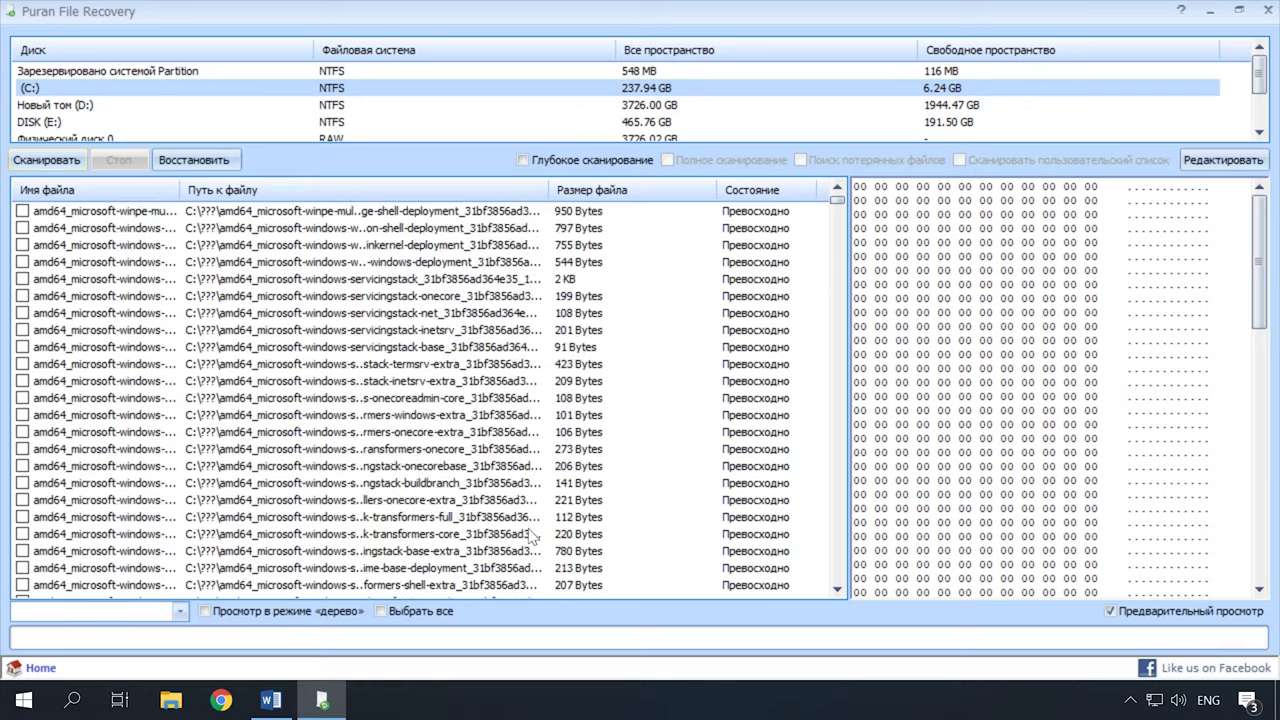
pyautogui.click(758, 398)
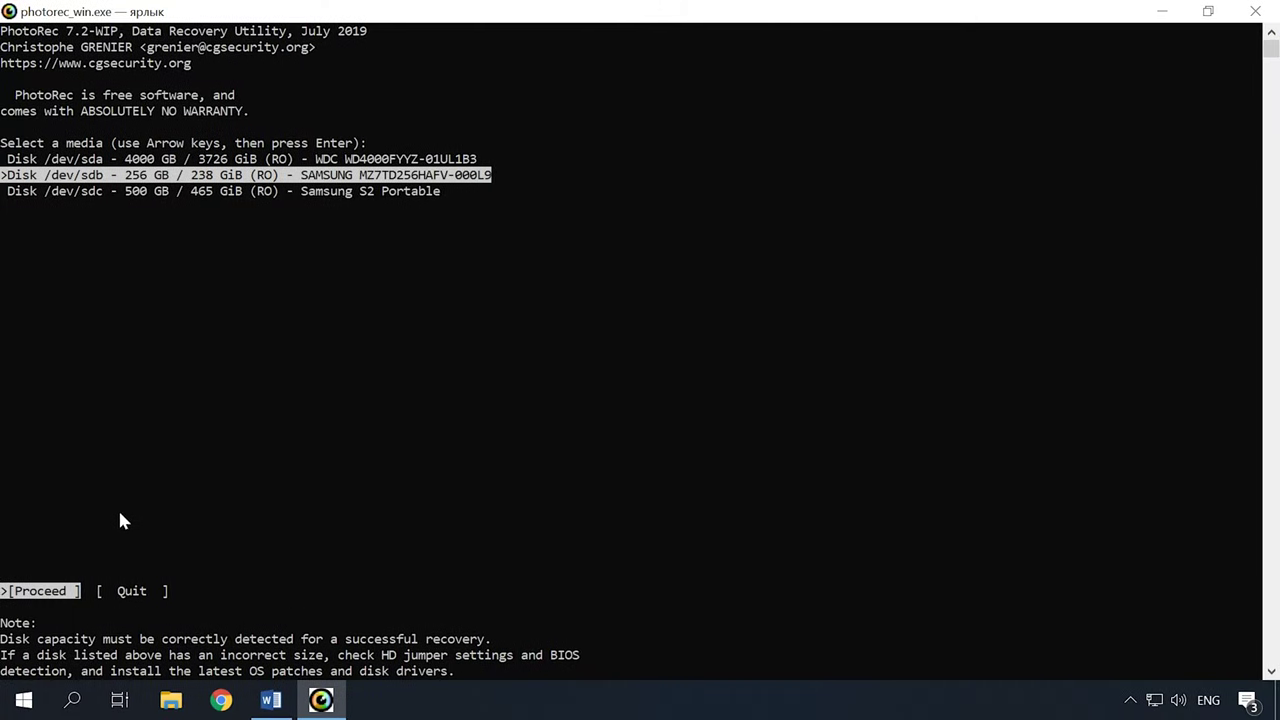
# - In PhotoRec, proceed with the 256 GB Samsung disk /dev/sdb and start the recovery search on its first NTFS partition
pyautogui.press('Return')
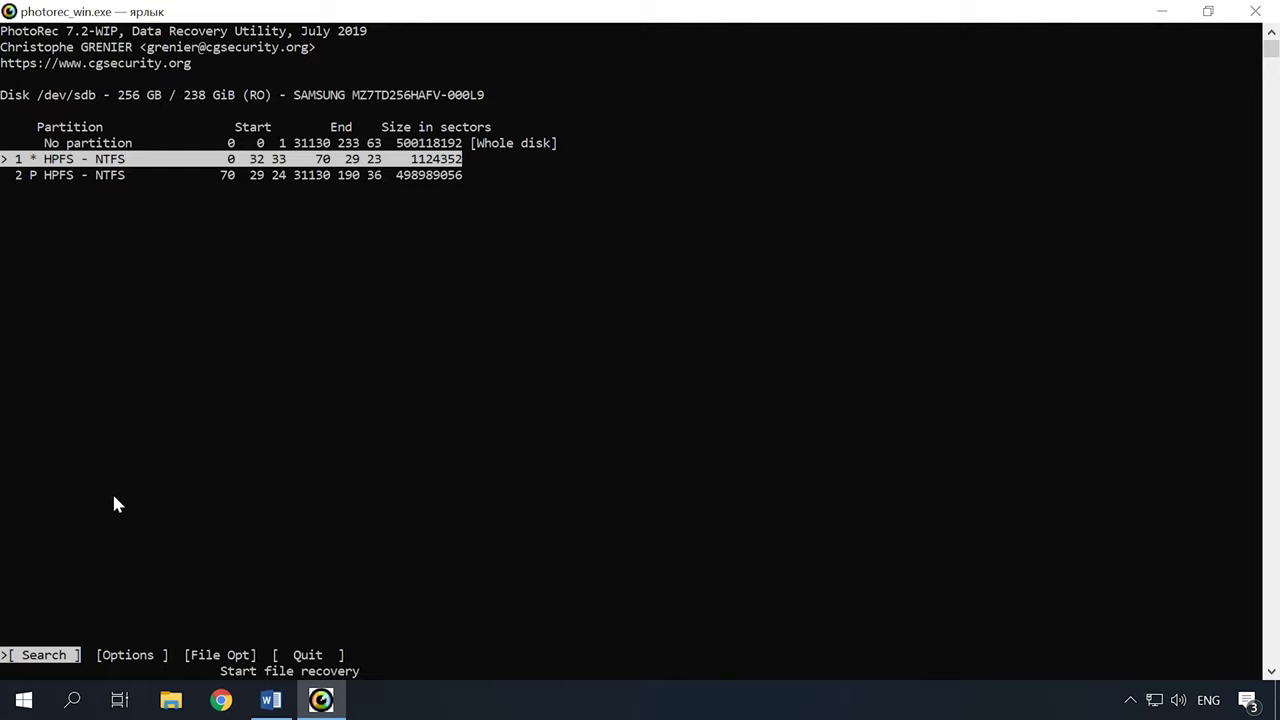
pyautogui.press('Right')
pyautogui.press('Right')
pyautogui.press('Right')
pyautogui.press('Left')
pyautogui.press('Left')
pyautogui.press('Left')
pyautogui.press('Return')
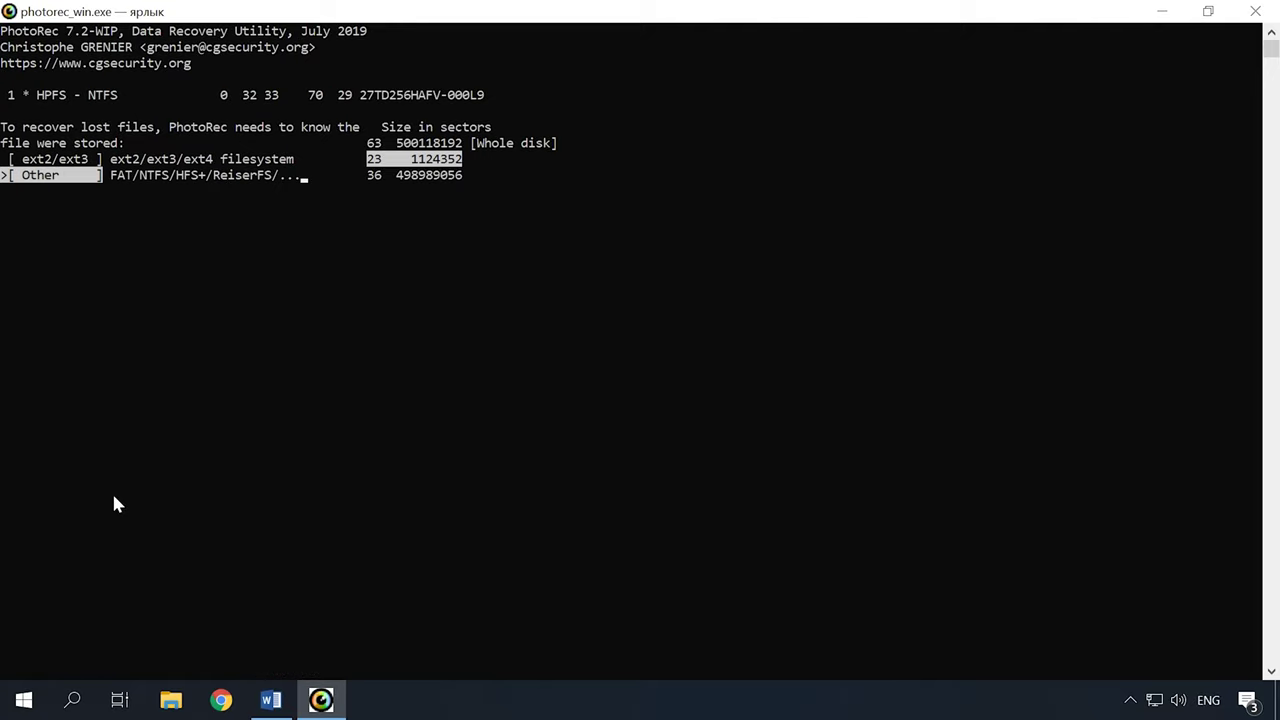
# - Set the filesystem type to Other (FAT/NTFS/HFS+/ReiserFS) and limit the scan to free, unallocated space
pyautogui.press('Up')
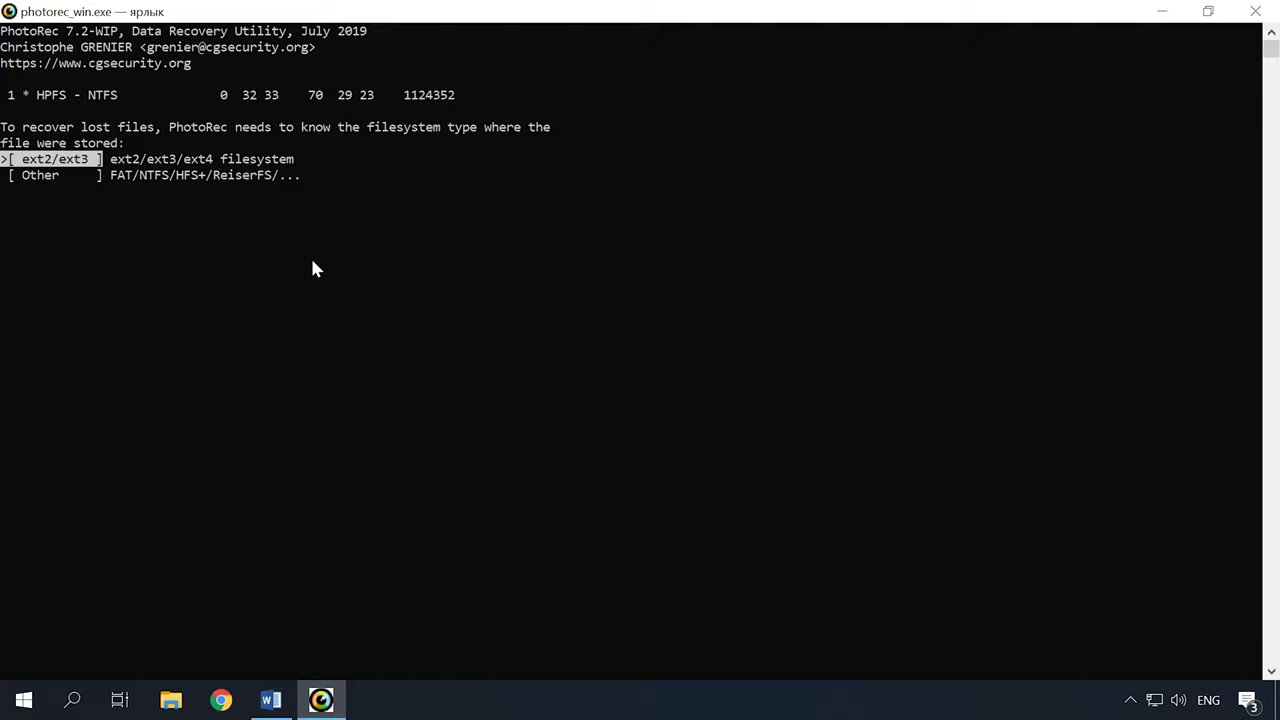
pyautogui.press('Down')
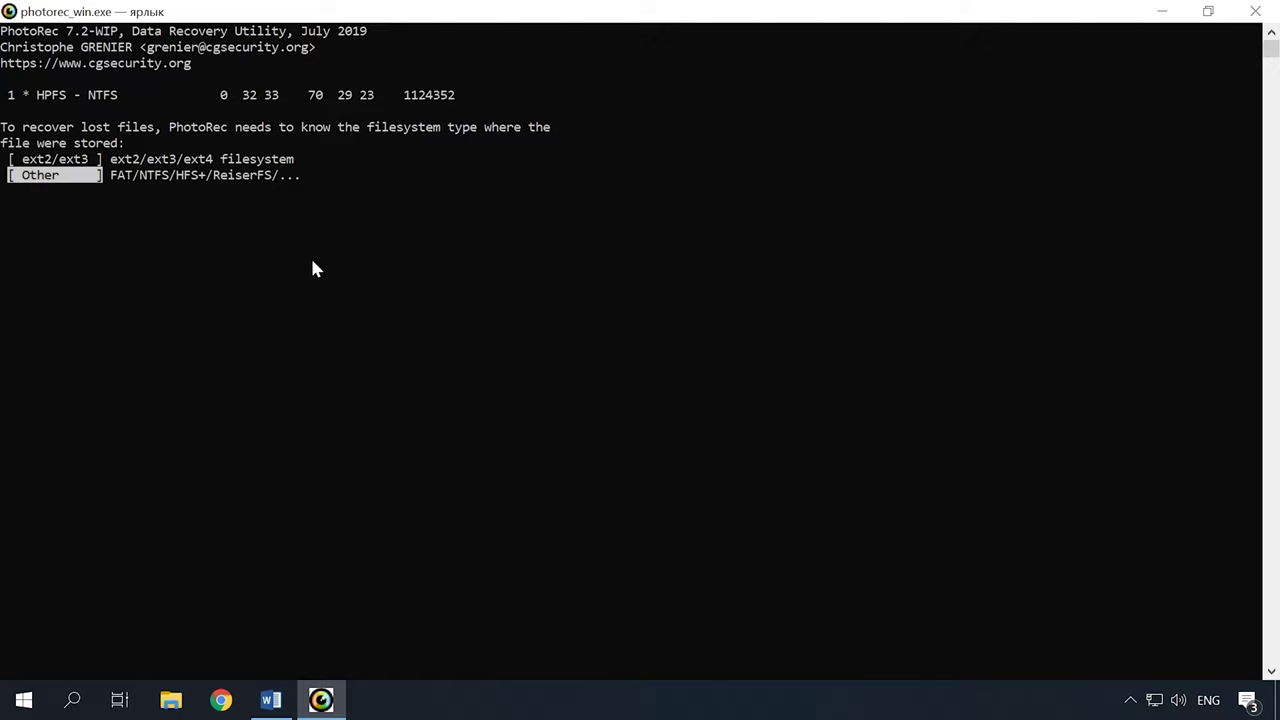
pyautogui.press('Return')
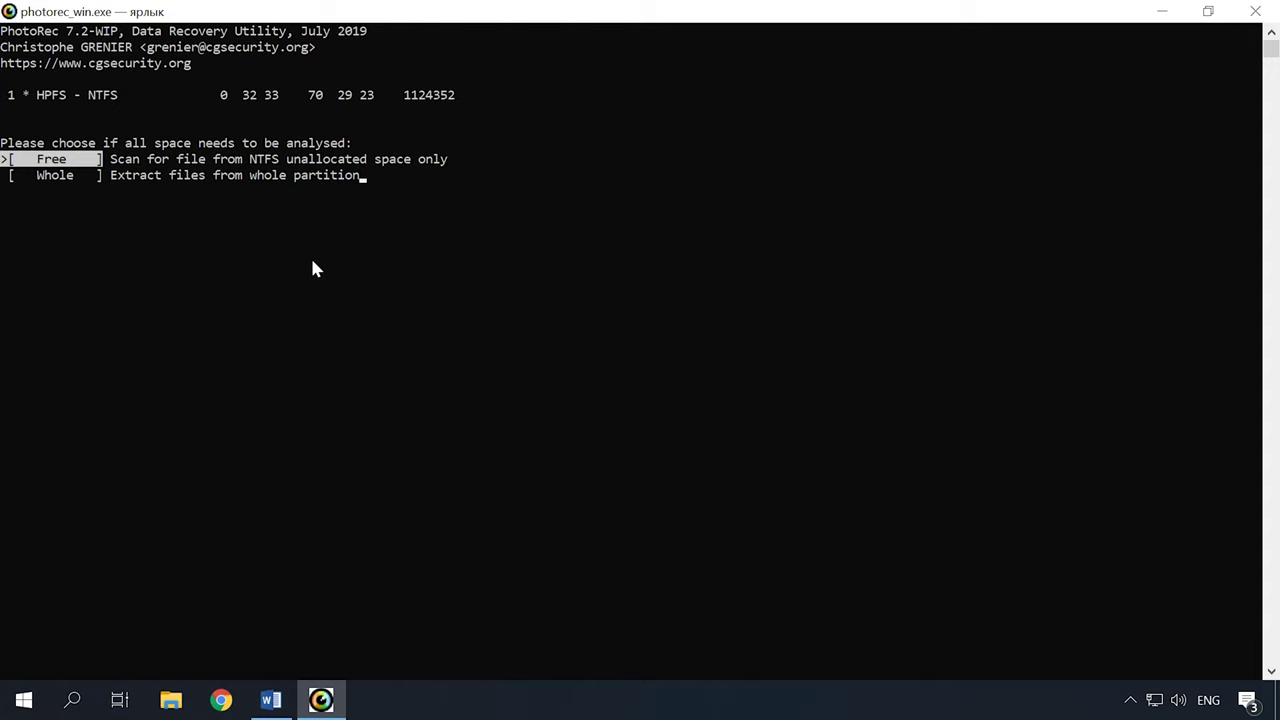
pyautogui.press('Return')
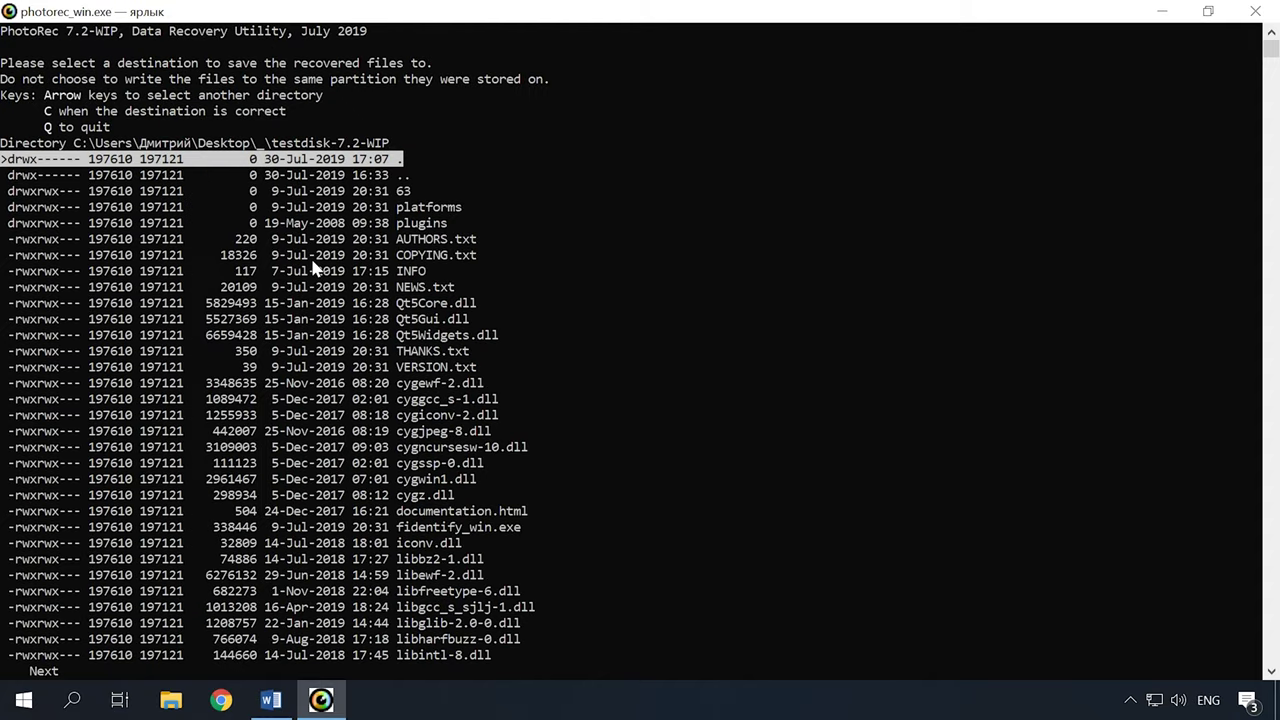
# - Look through the destination directory listing down to zlib1.dll and quit without choosing a destination
pyautogui.press('Down')
pyautogui.press('Down')
pyautogui.press('Down')
pyautogui.press('Down')
pyautogui.press('Down')
pyautogui.press('Down')
pyautogui.press('Down')
pyautogui.press('Down')
pyautogui.press('Down')
pyautogui.press('Down')
pyautogui.press('Down')
pyautogui.press('Down')
pyautogui.press('Down')
pyautogui.press('Down')
pyautogui.press('Down')
pyautogui.press('Down')
pyautogui.press('Down')
pyautogui.press('Down')
pyautogui.press('Down')
pyautogui.press('Down')
pyautogui.press('Down')
pyautogui.press('Down')
pyautogui.press('Down')
pyautogui.press('Down')
pyautogui.press('Down')
pyautogui.press('Down')
pyautogui.press('Down')
pyautogui.press('Down')
pyautogui.press('Down')
pyautogui.press('Down')
pyautogui.press('Down')
pyautogui.press('Down')
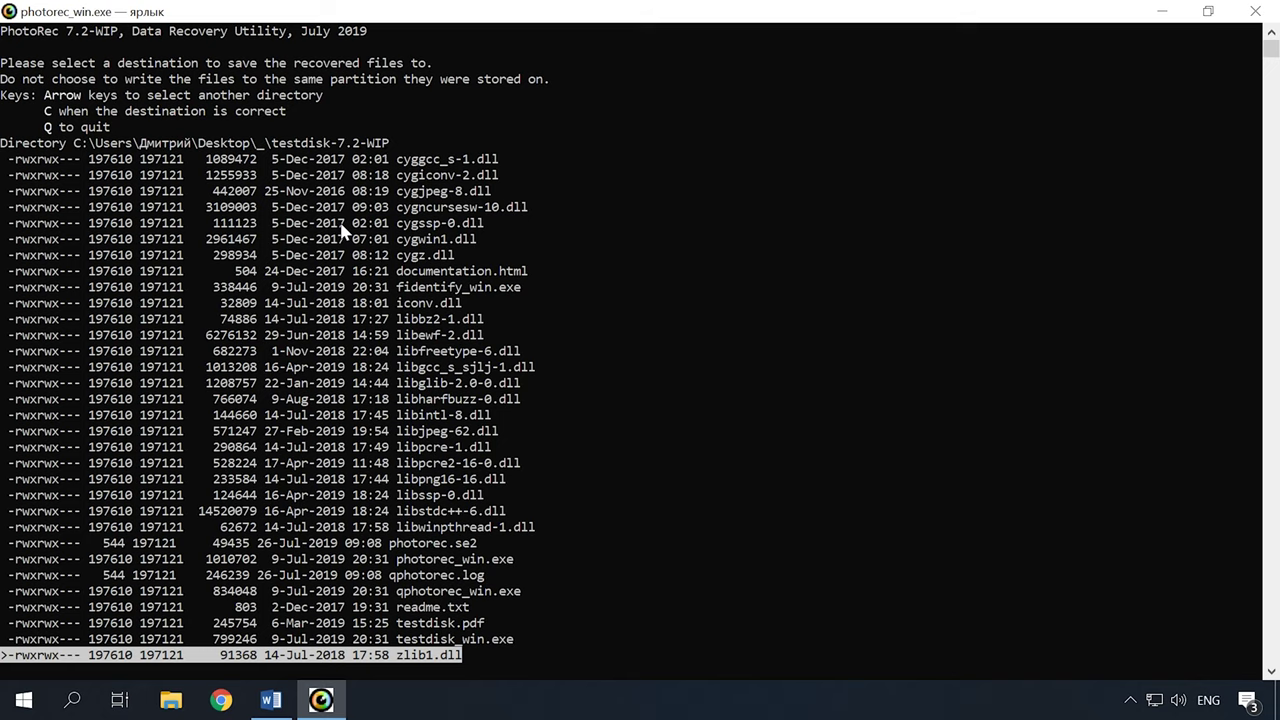
pyautogui.press('q')
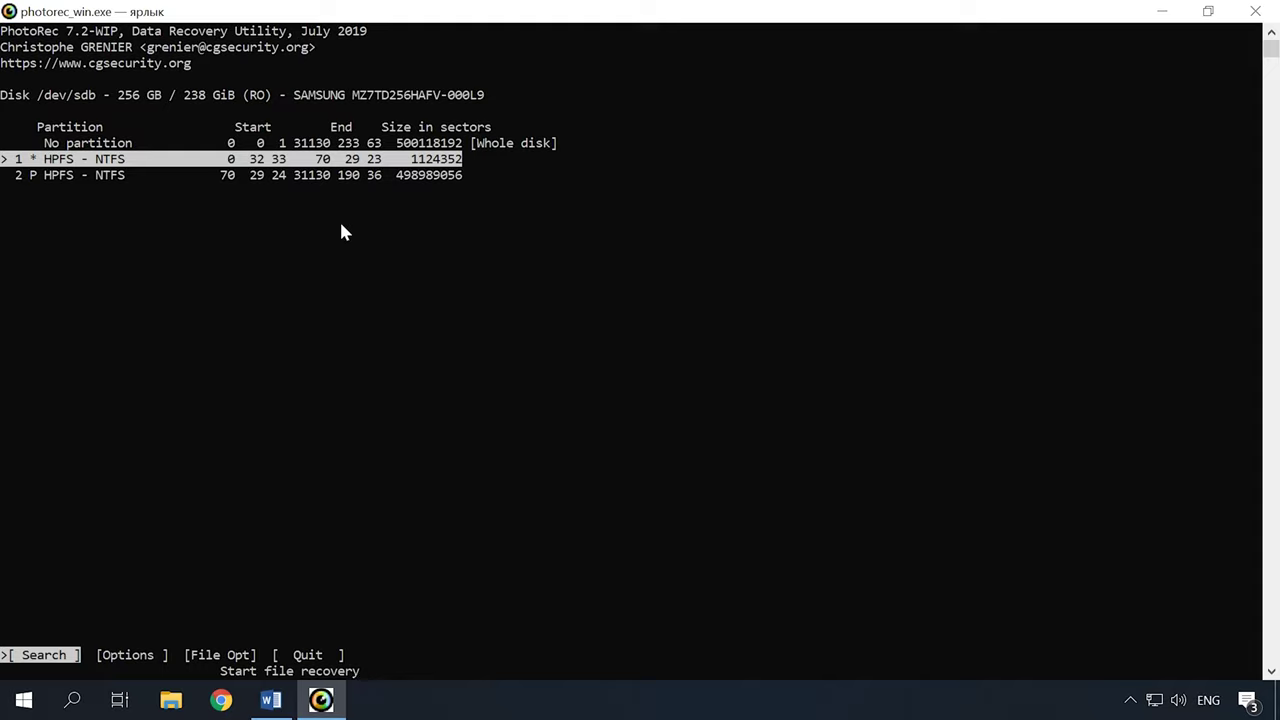
# - Review the PhotoRec recovery options, switch Expert mode on and back off, and return to the main menu
pyautogui.press('Right')
pyautogui.press('Return')
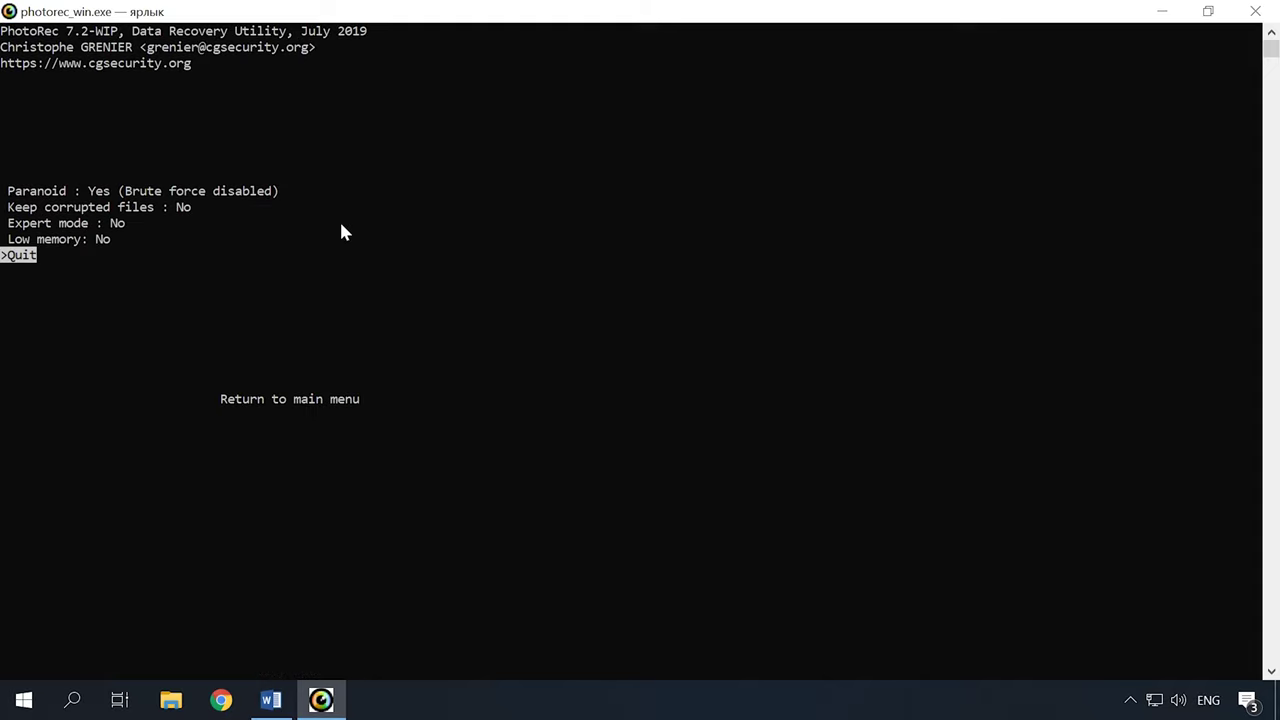
pyautogui.press('Up')
pyautogui.press('Up')
pyautogui.press('Up')
pyautogui.press('Up')
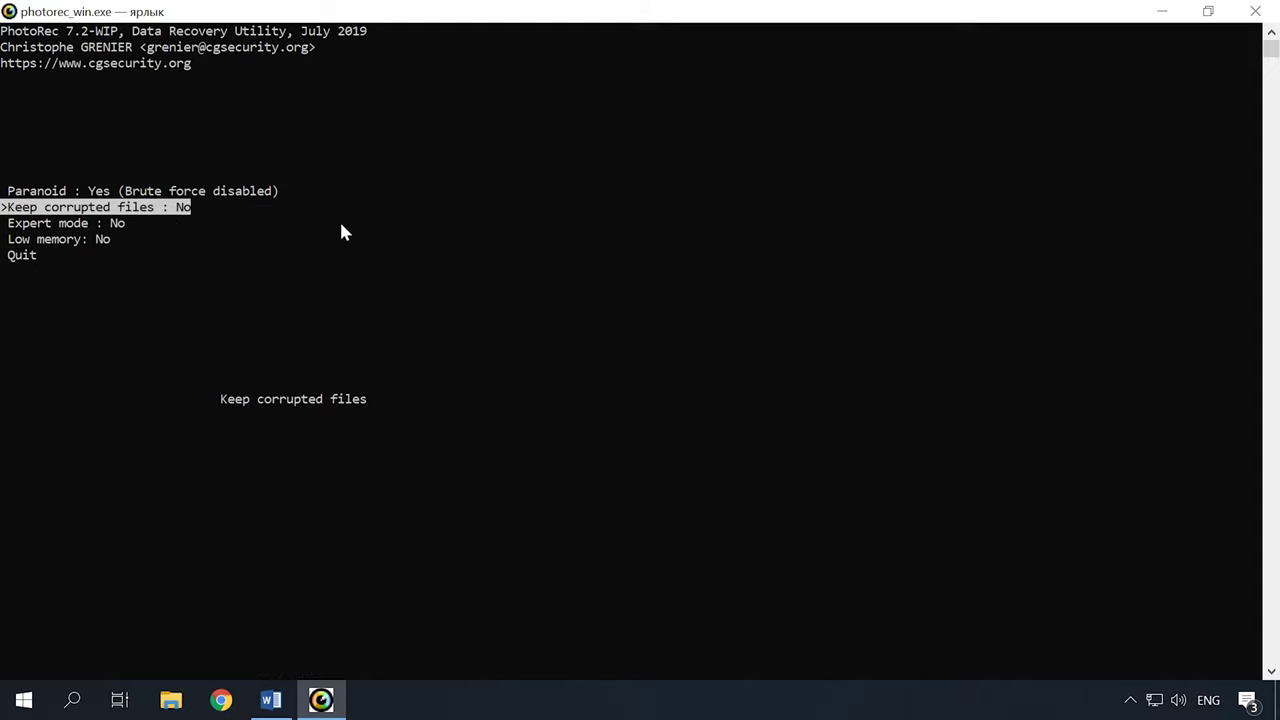
pyautogui.press('Down')
pyautogui.press('Down')
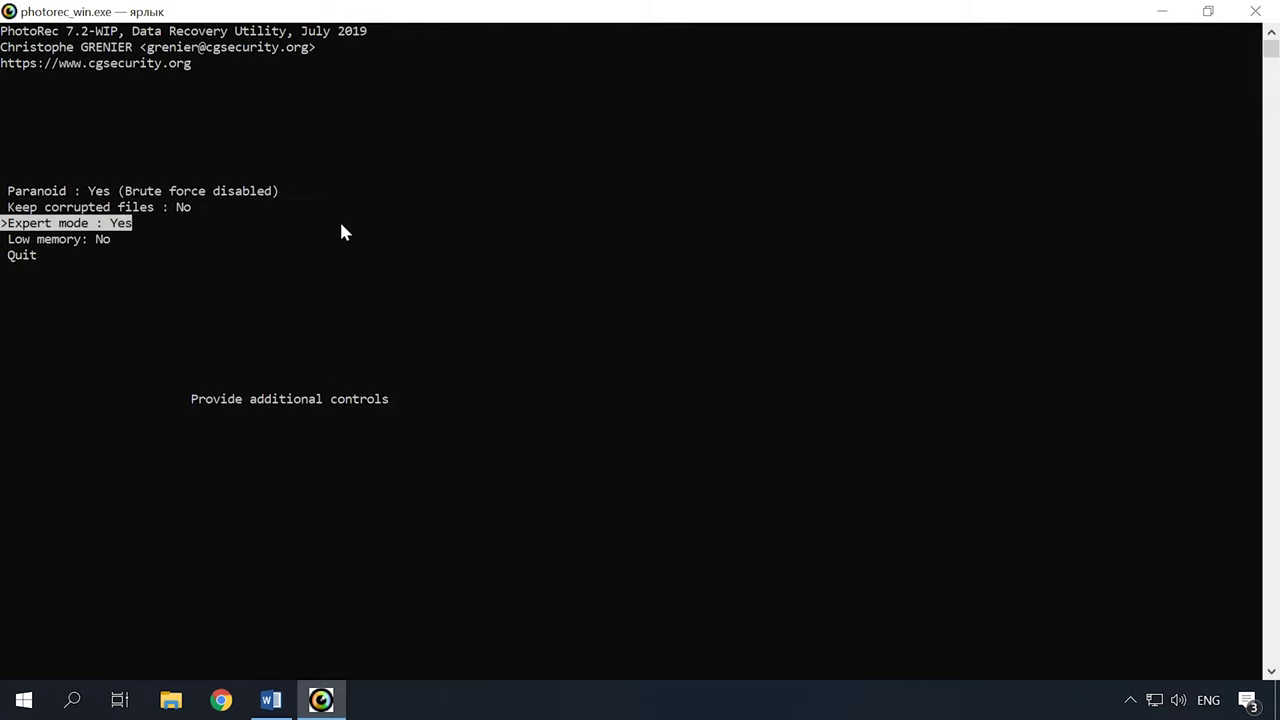
pyautogui.press('Return')
pyautogui.press('Down')
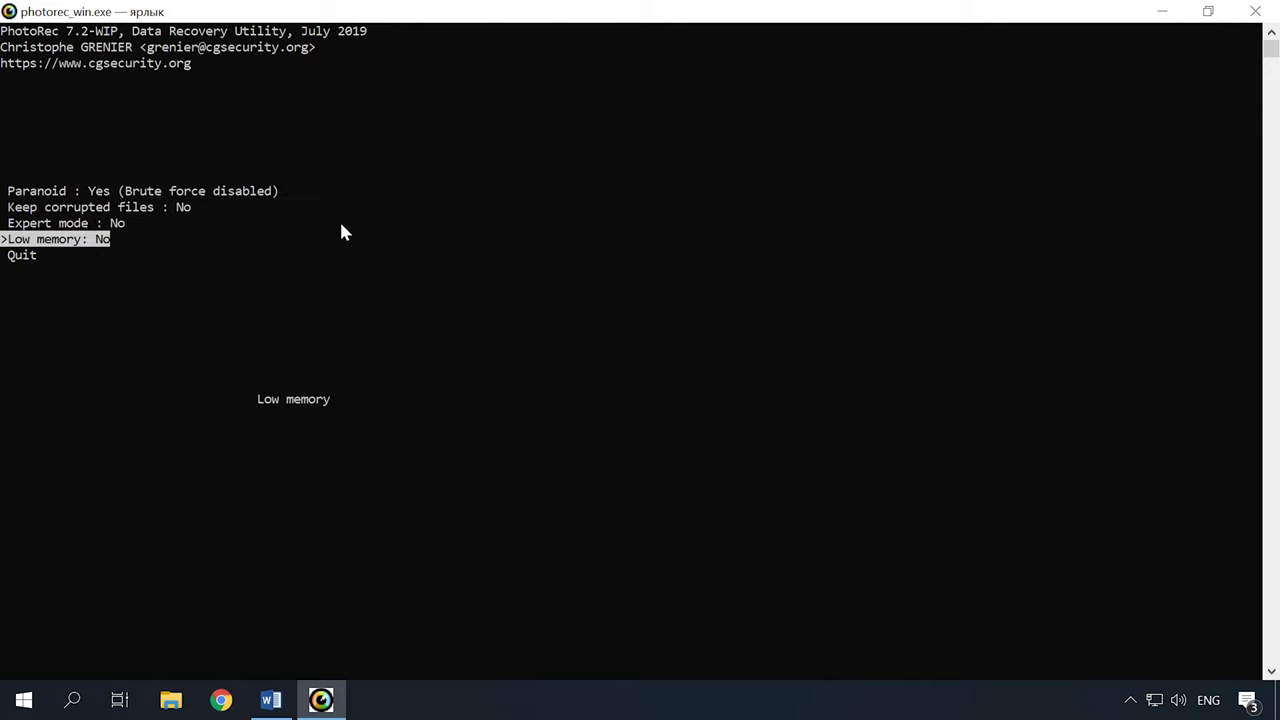
pyautogui.press('Down')
pyautogui.press('Return')
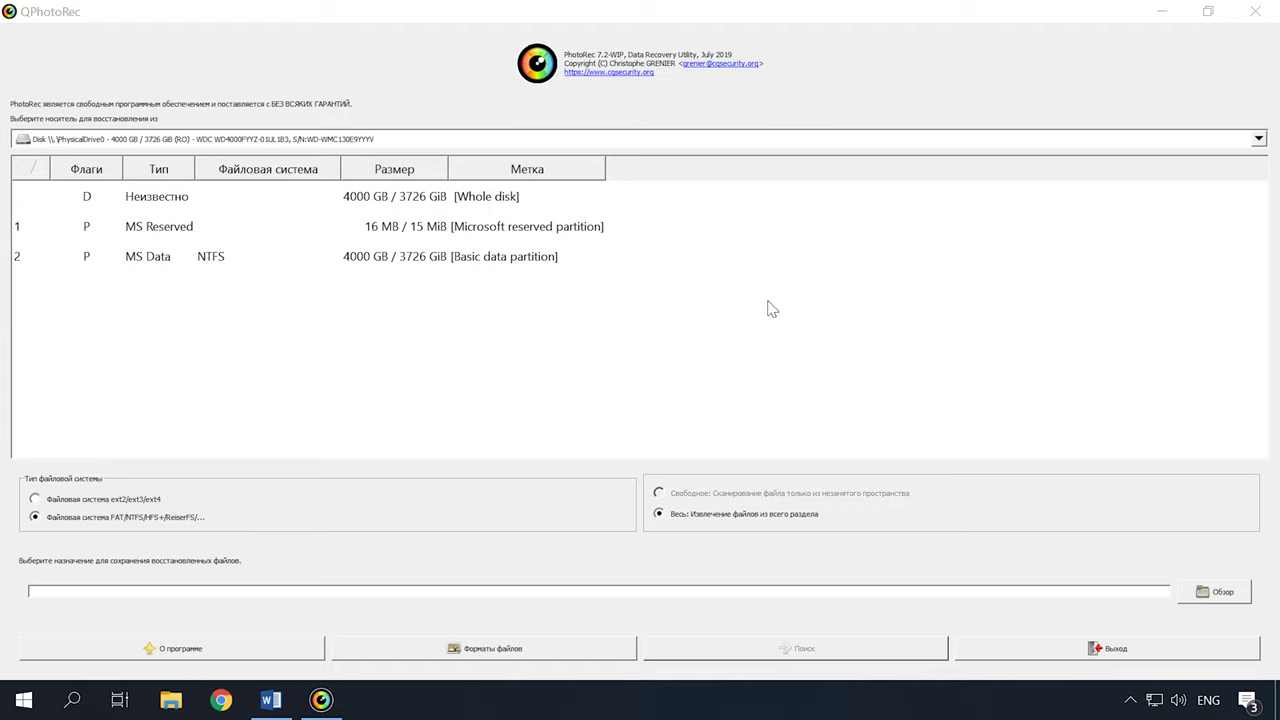
pyautogui.click(410, 230)
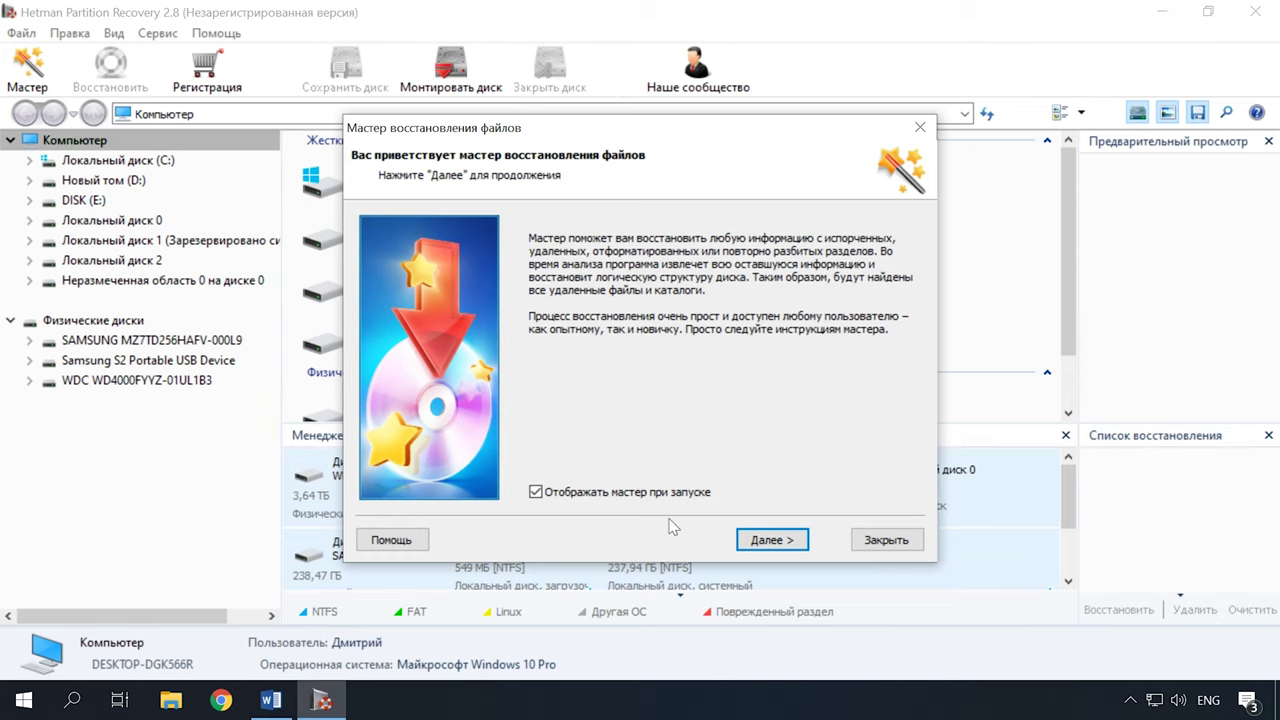
# - In Hetman Partition Recovery, run a quick scan (Быстрое сканирование) of Локальный диск (C:) with the recovery wizard and finish the wizard
pyautogui.click(770, 540)
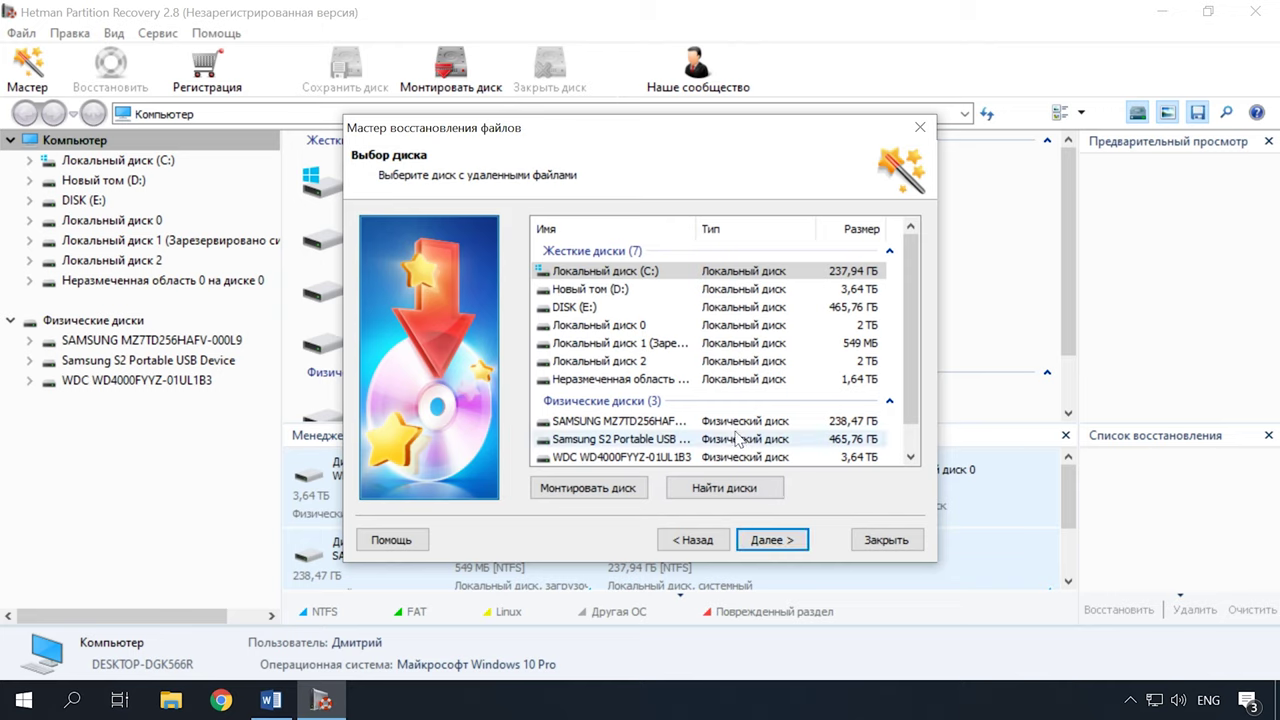
pyautogui.click(765, 538)
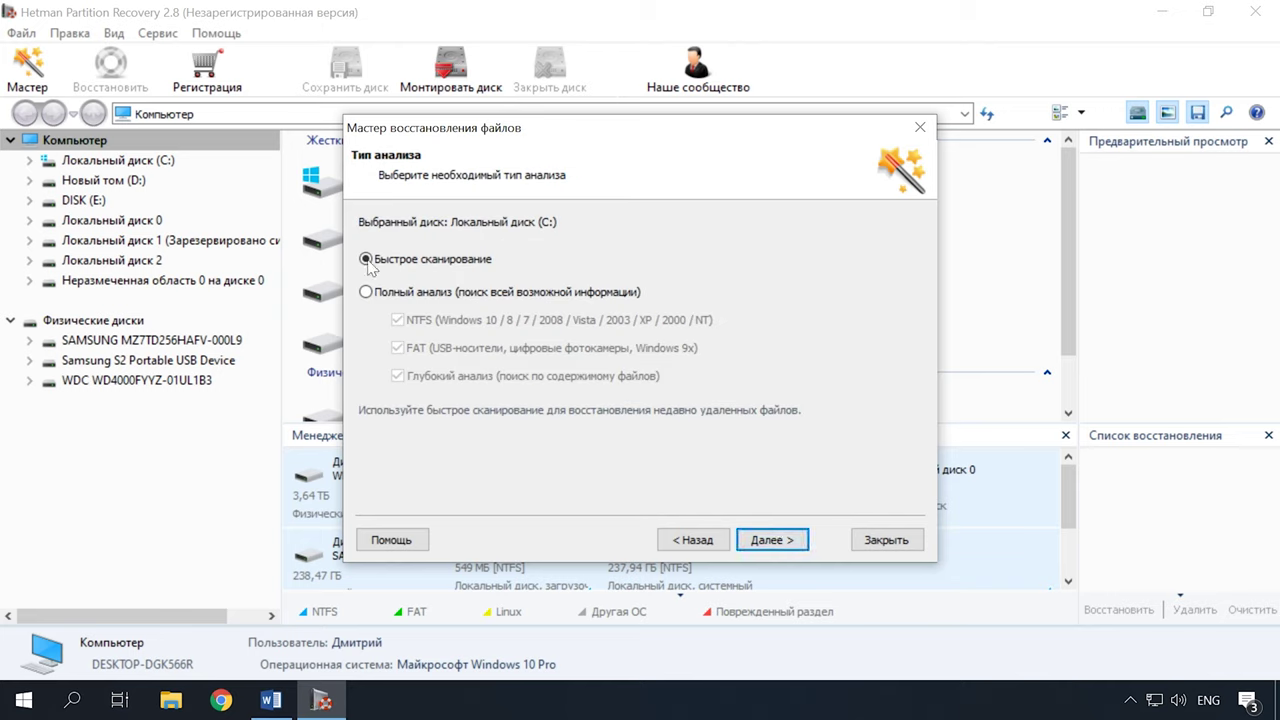
pyautogui.click(766, 539)
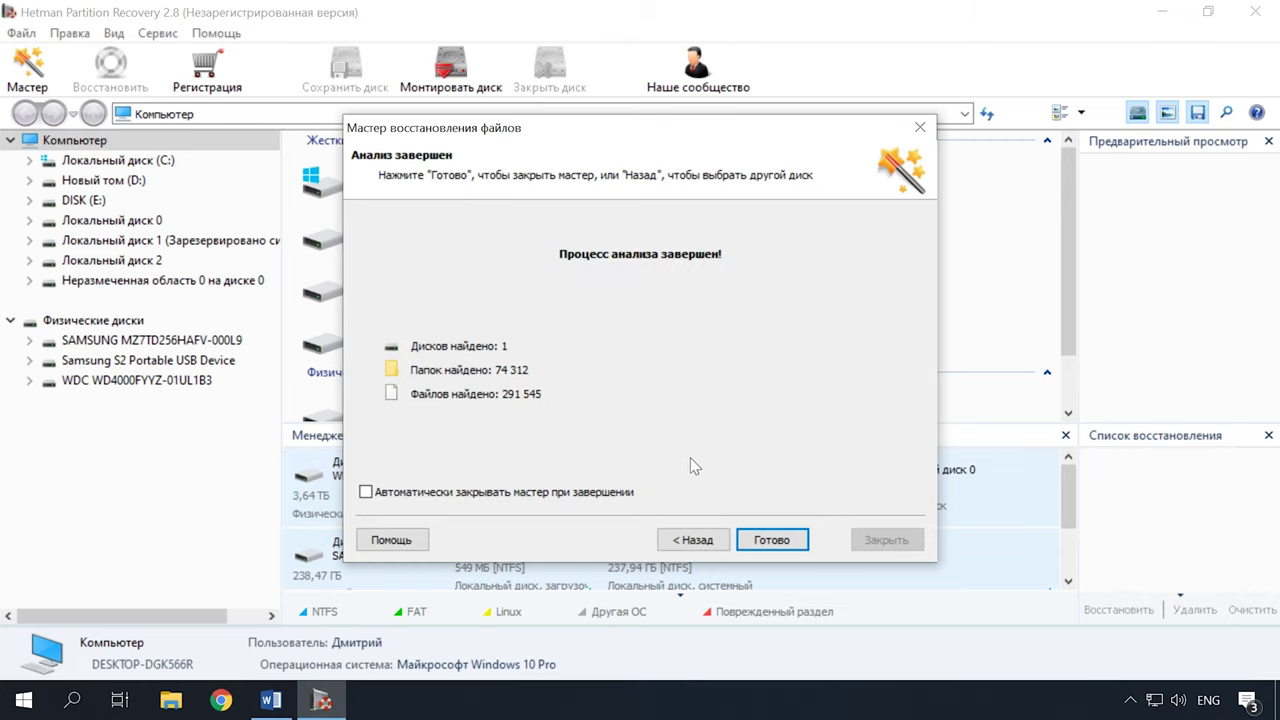
pyautogui.click(768, 541)
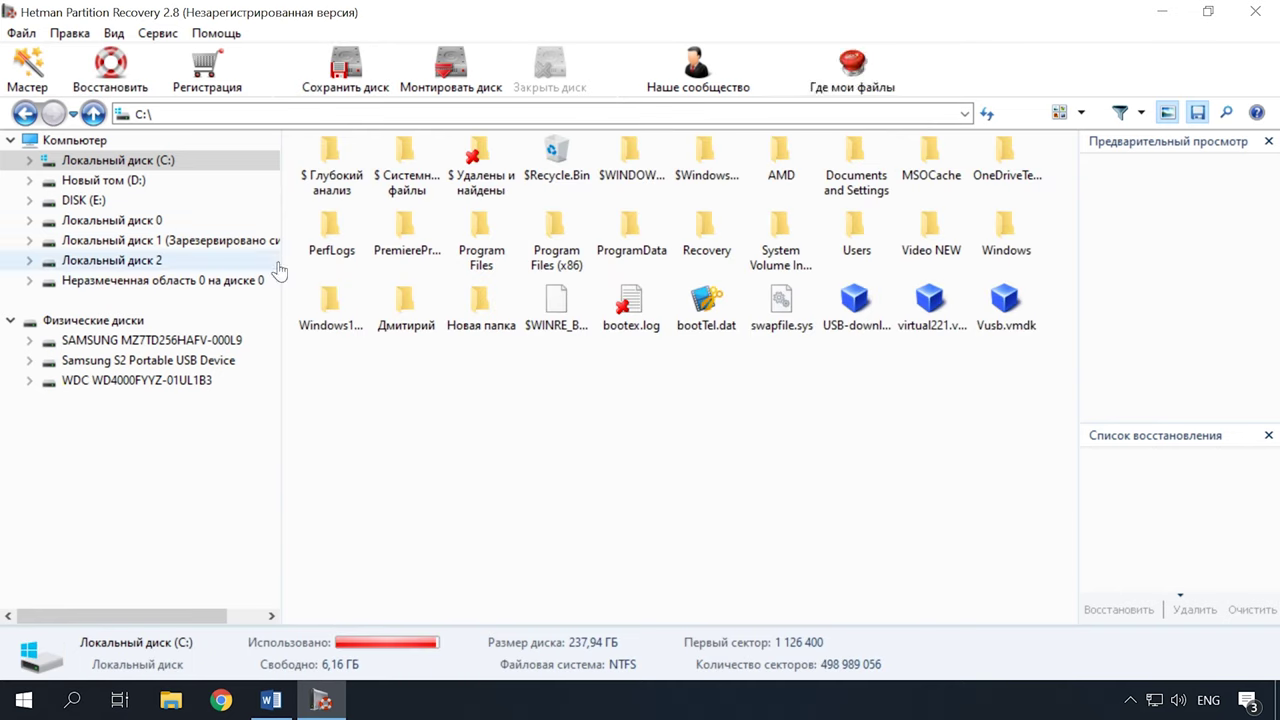
# - Preview the deleted bootex.log file in the root of drive C: and read through its contents
pyautogui.click(640, 310)
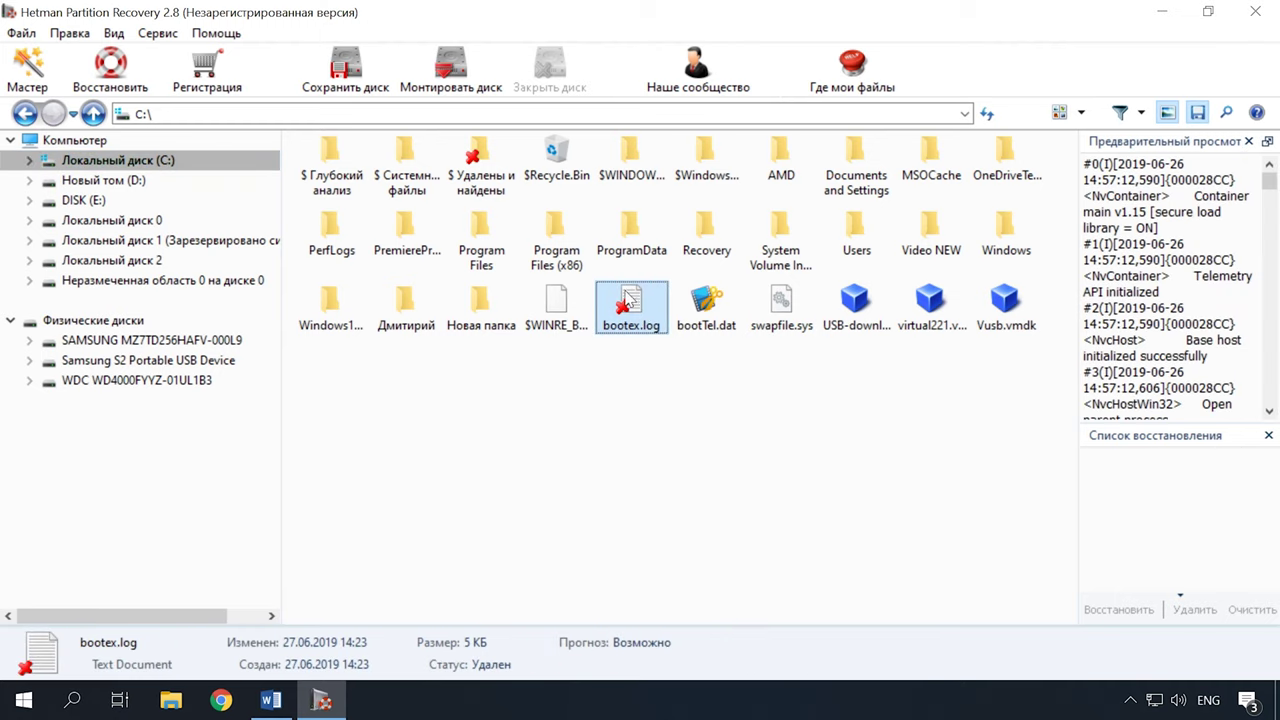
pyautogui.scroll(-10, 1210, 250)
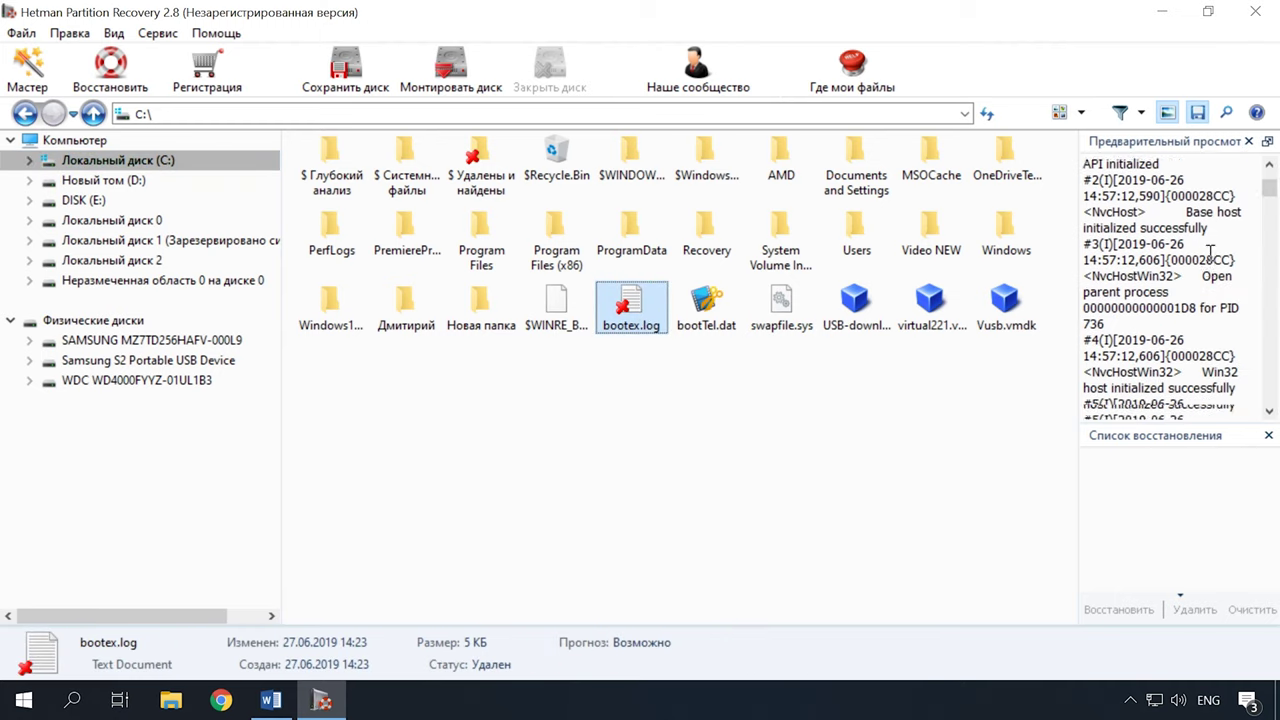
pyautogui.scroll(-3, 1205, 255)
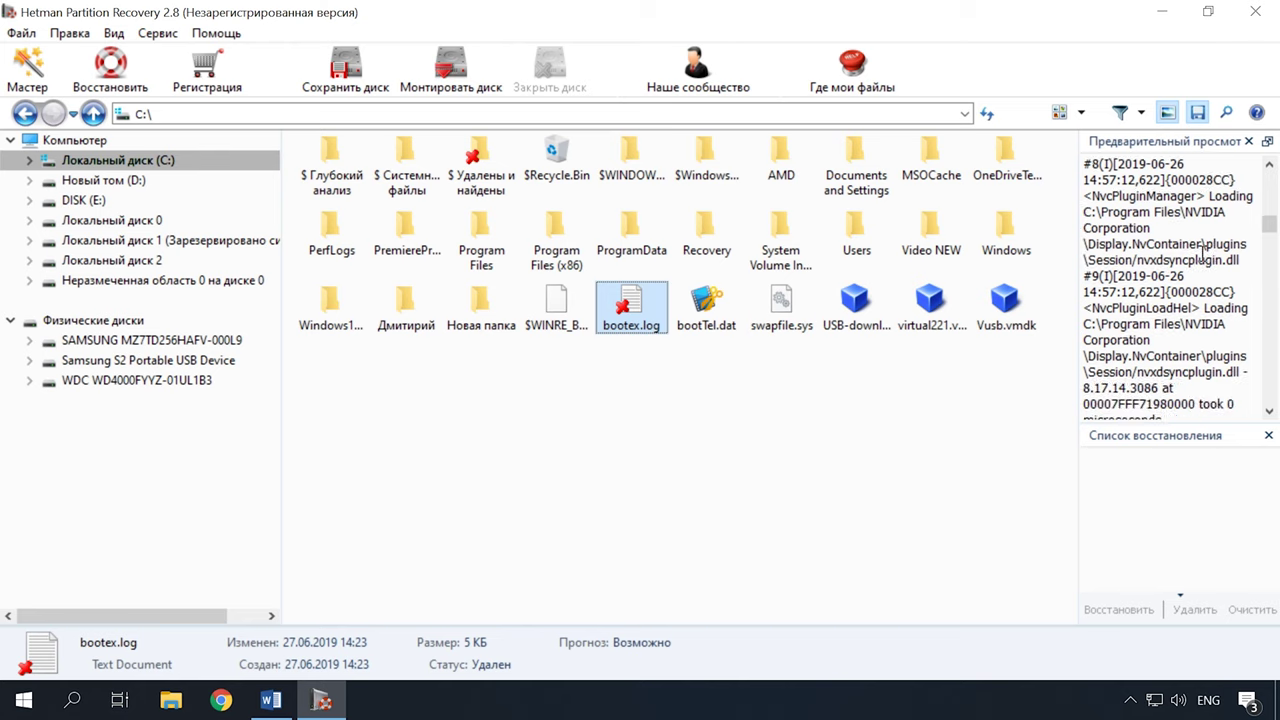
# - Preview avatar.jpg in the folder named after the user on drive C: and return to the drive's root
pyautogui.doubleClick(404, 305)
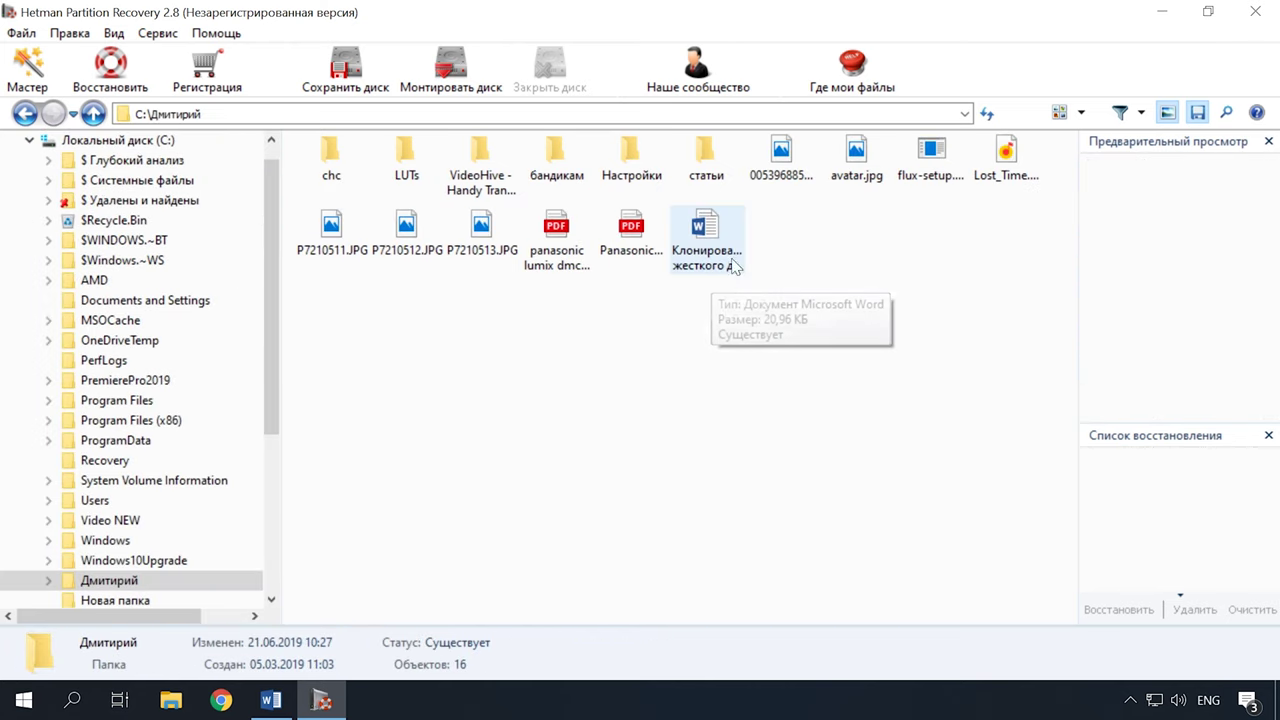
pyautogui.click(863, 167)
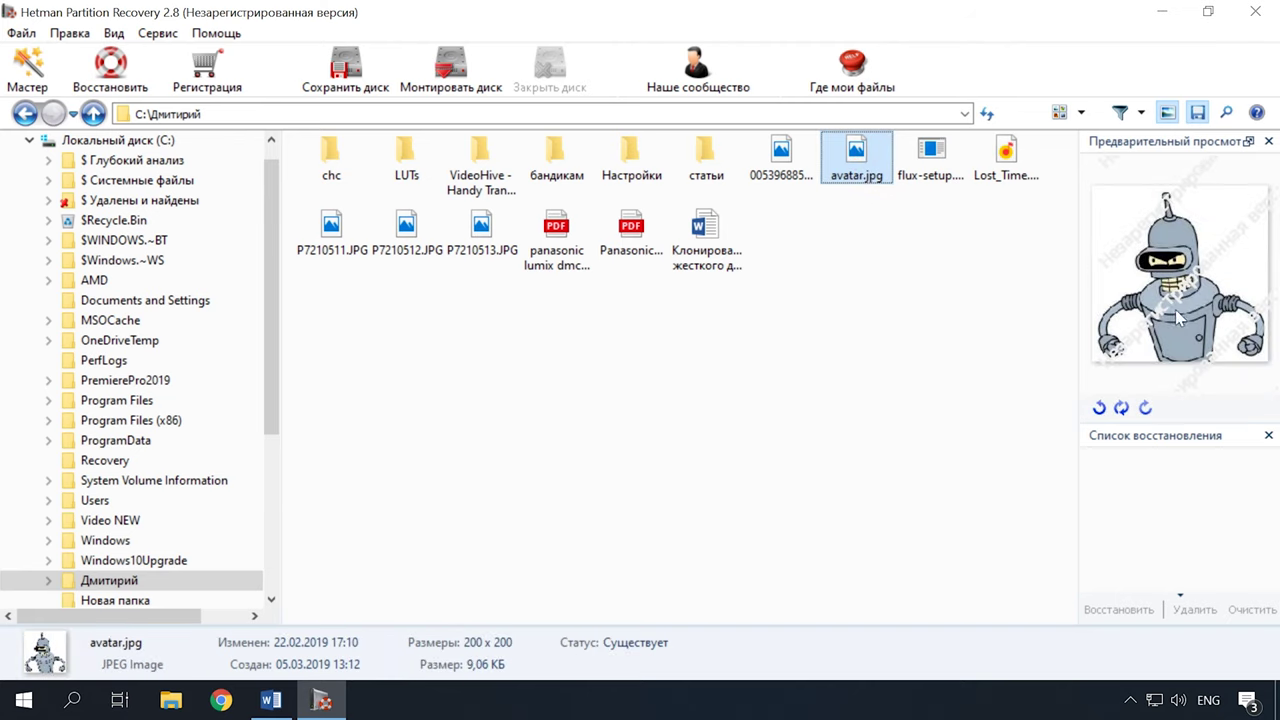
pyautogui.click(110, 140)
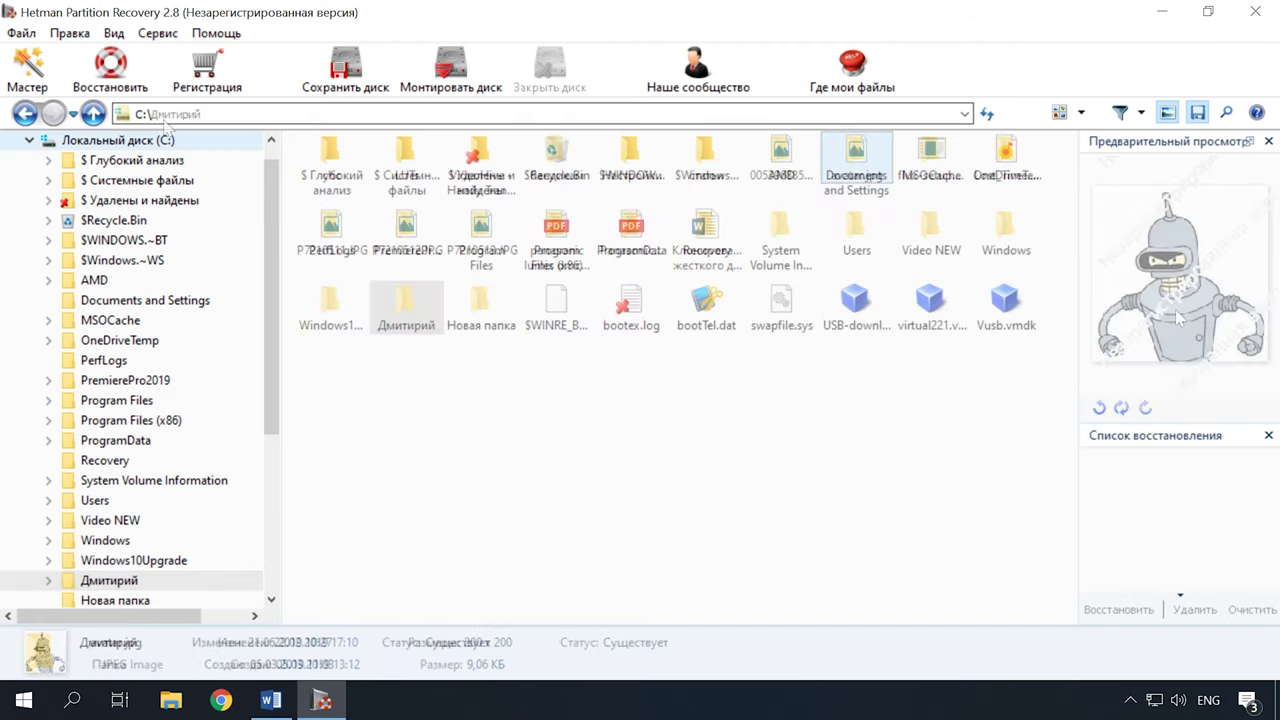
# - Inspect drive C: in the HEX editor, browsing its sector data, toggling the drive information pane and checking the encoding setting
pyautogui.rightClick(106, 146)
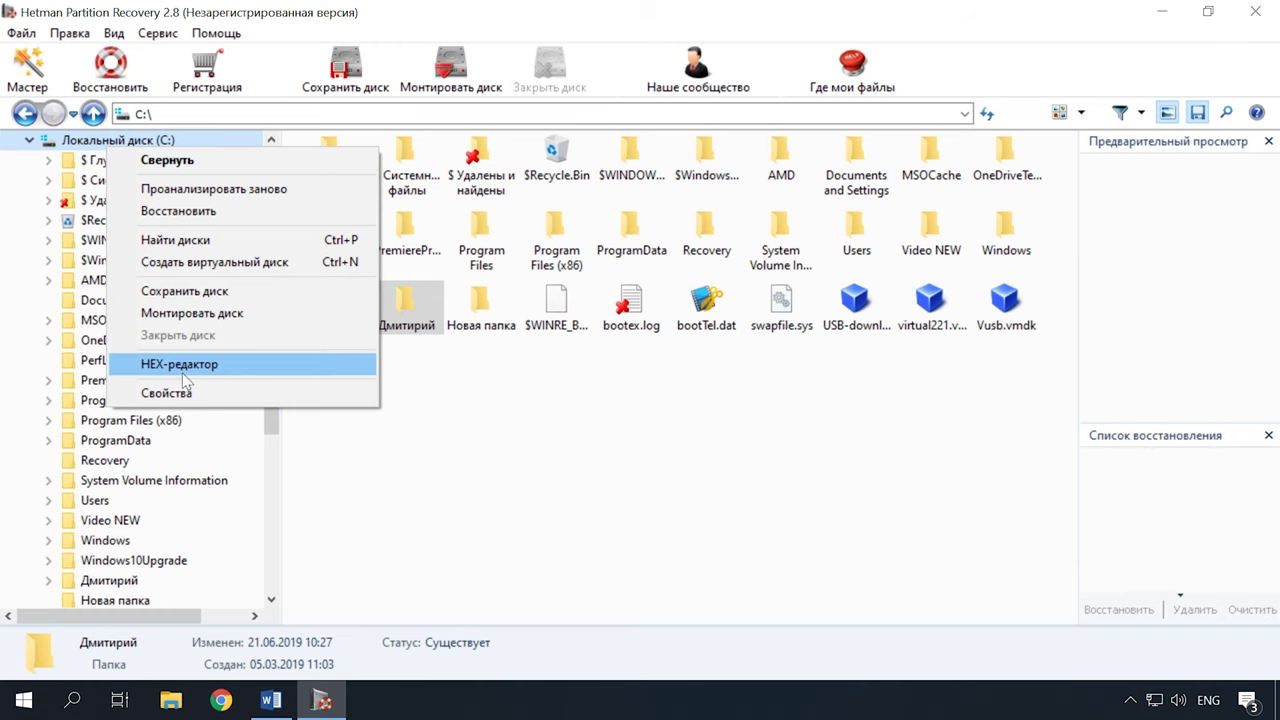
pyautogui.click(205, 366)
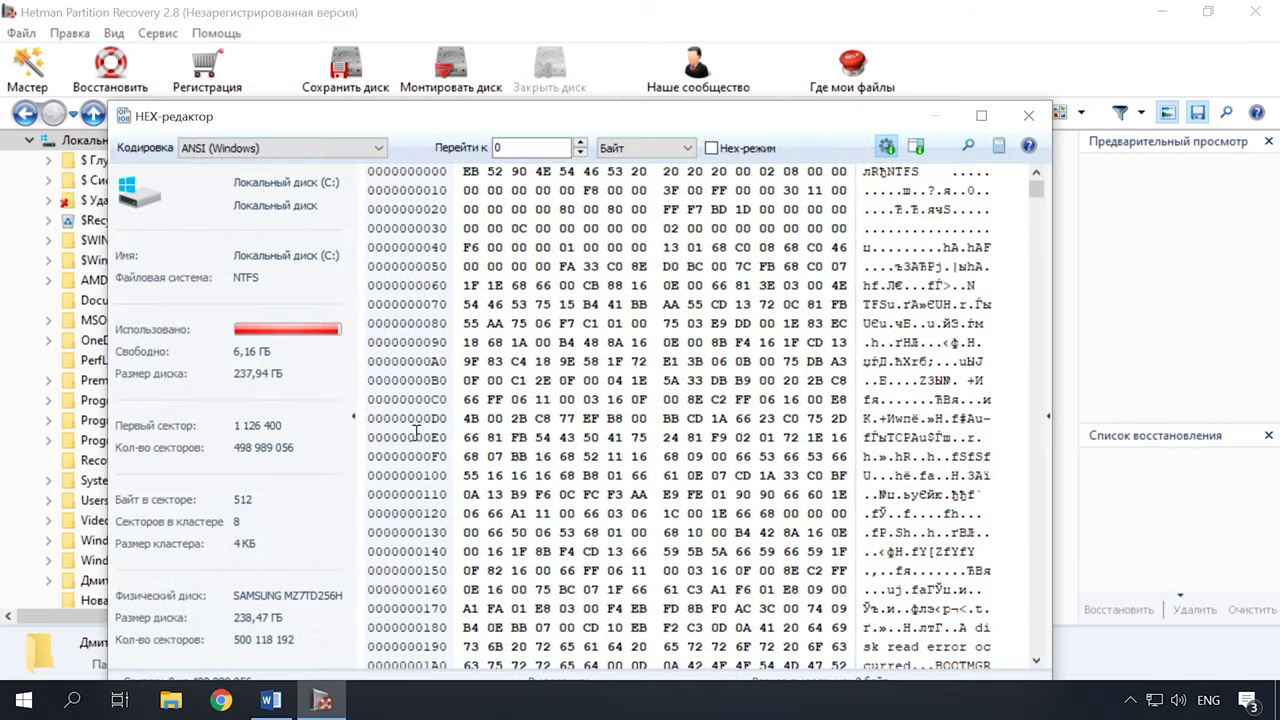
pyautogui.moveTo(603, 122); pyautogui.dragTo(603, 40)
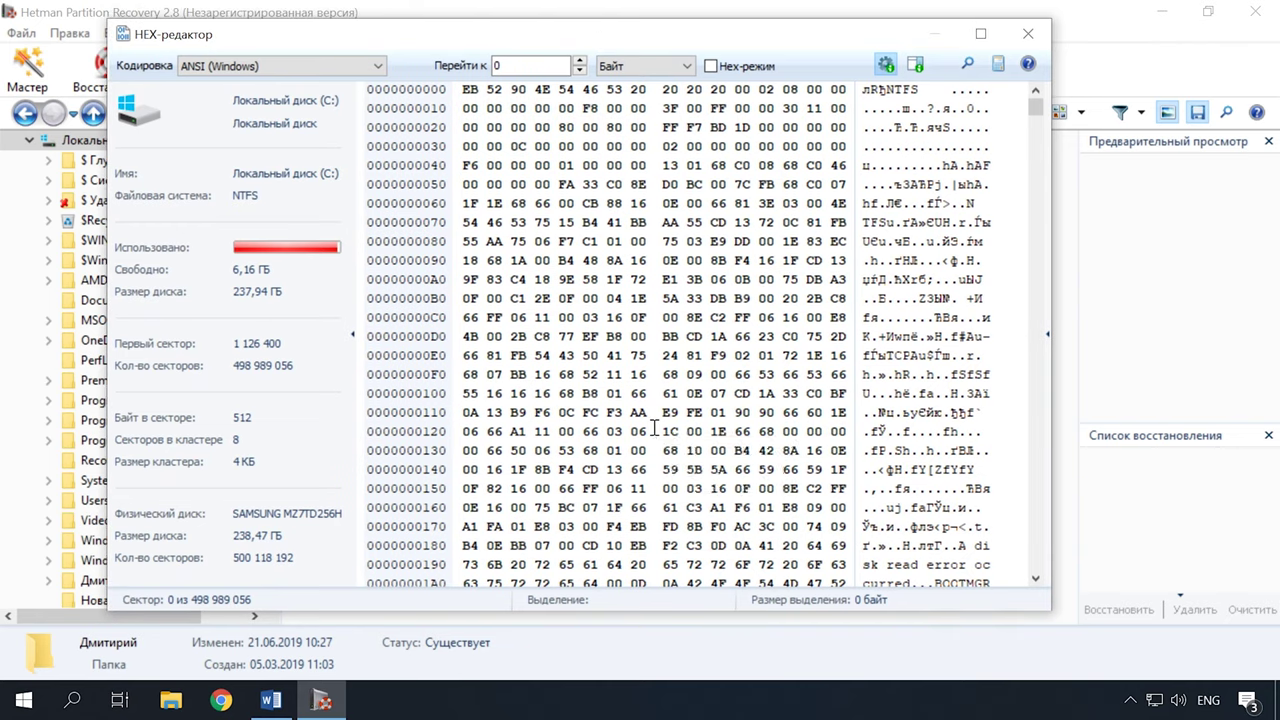
pyautogui.scroll(-4, 651, 428)
pyautogui.scroll(-17, 651, 428)
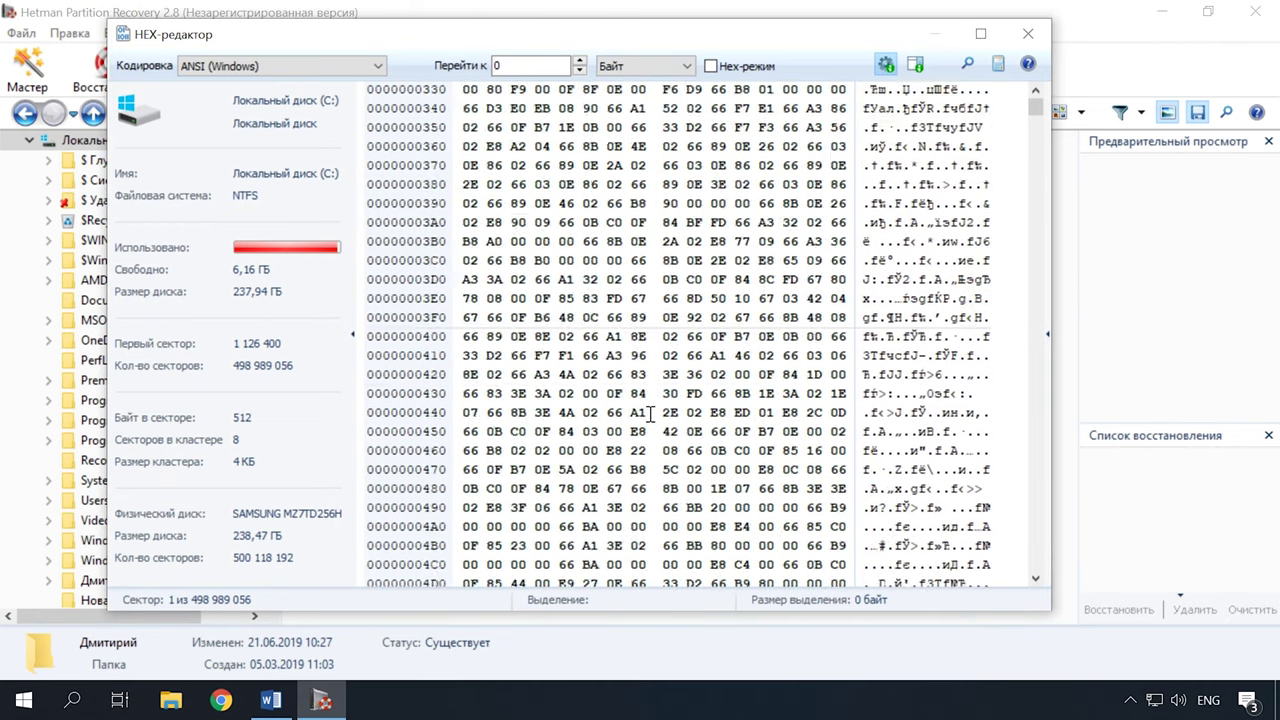
pyautogui.click(887, 66)
pyautogui.click(887, 66)
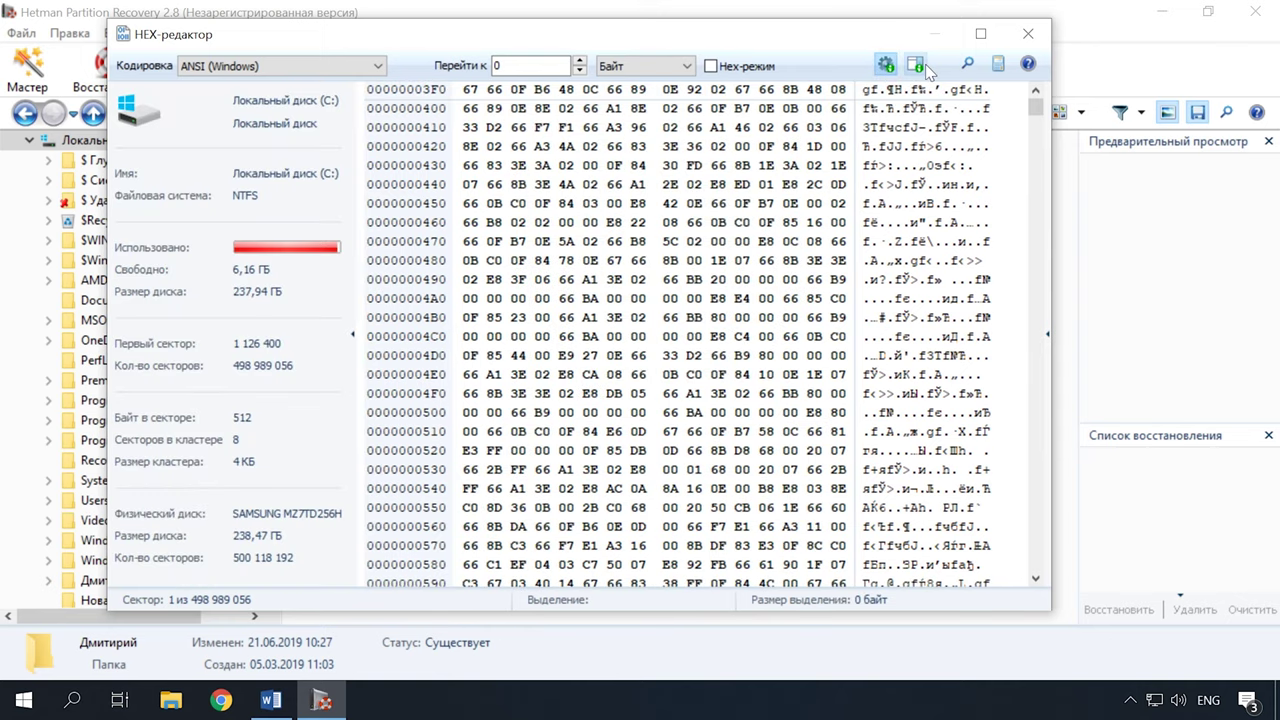
pyautogui.click(376, 67)
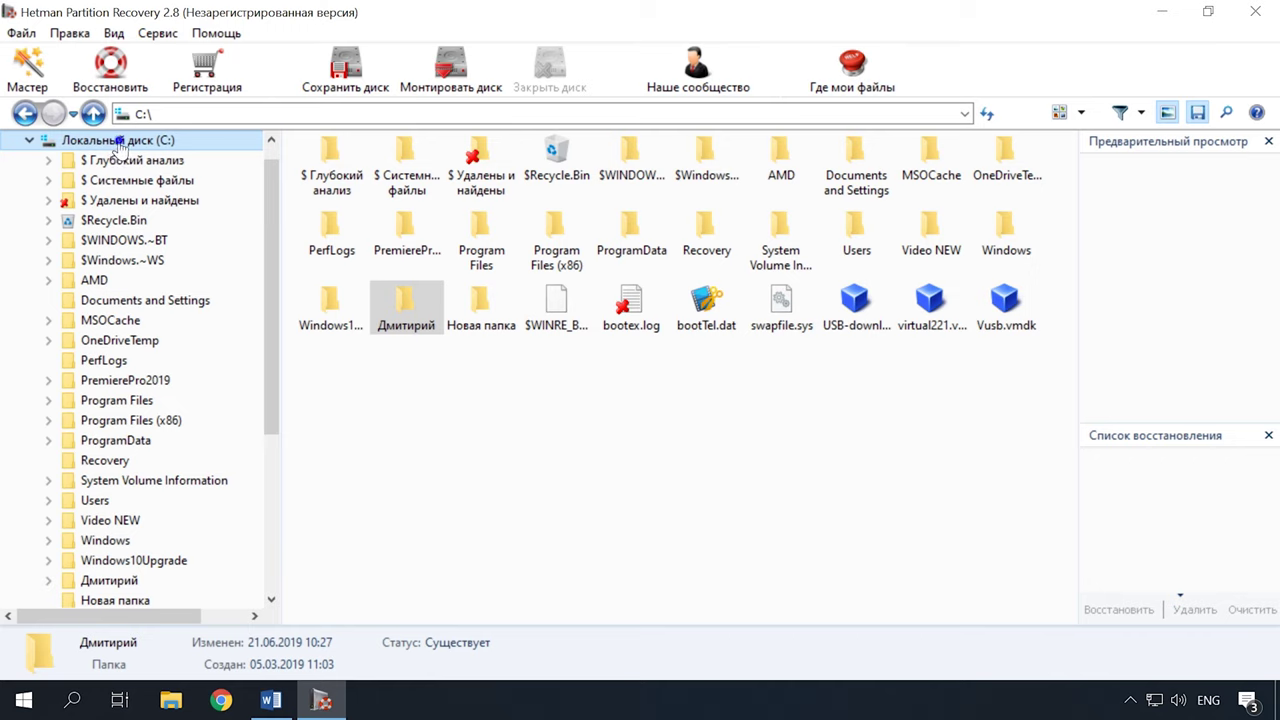
# - Review the commands available for Локальный диск (C:) and briefly view the Где мои файлы guide
pyautogui.rightClick(122, 146)
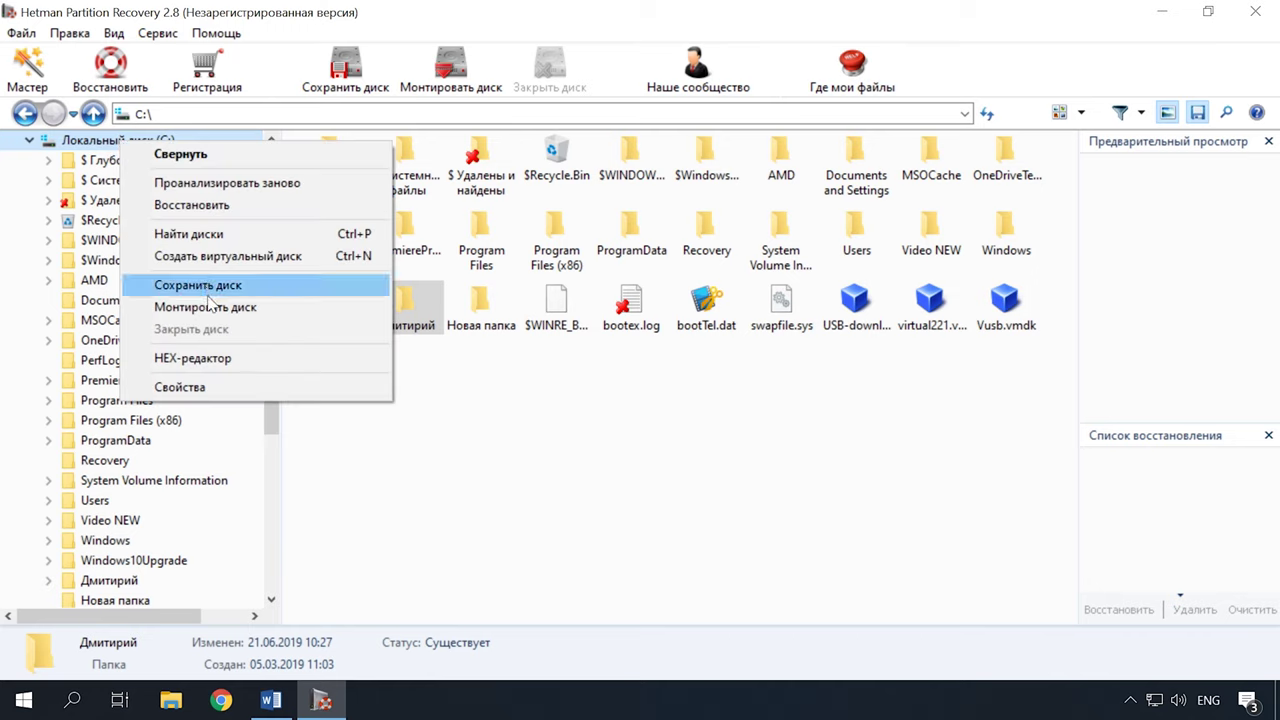
pyautogui.click(320, 473)
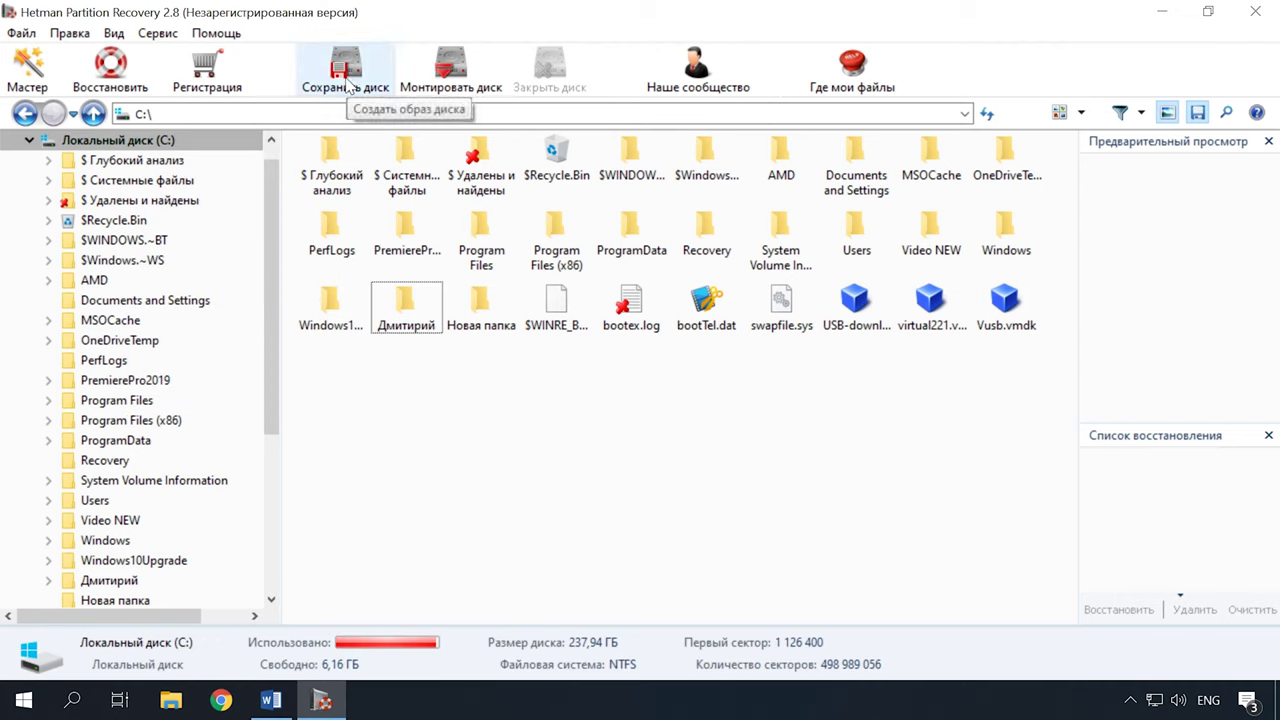
pyautogui.click(842, 84)
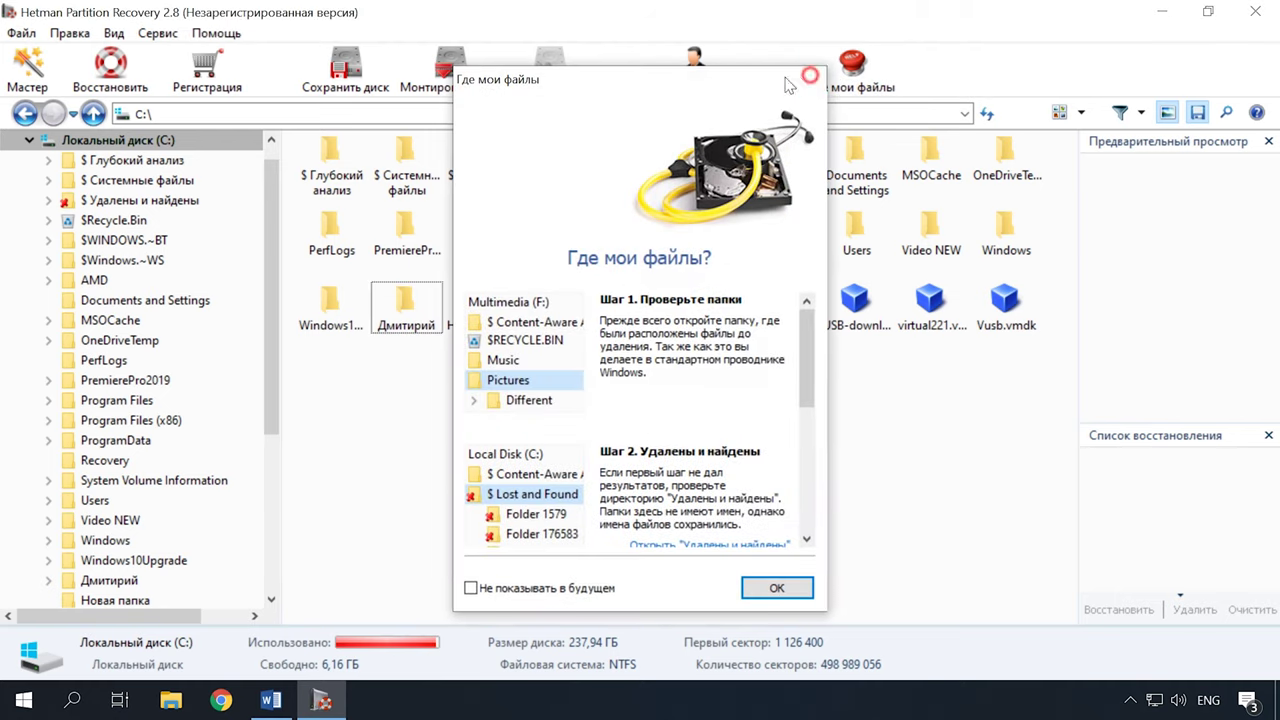
pyautogui.click(806, 79)
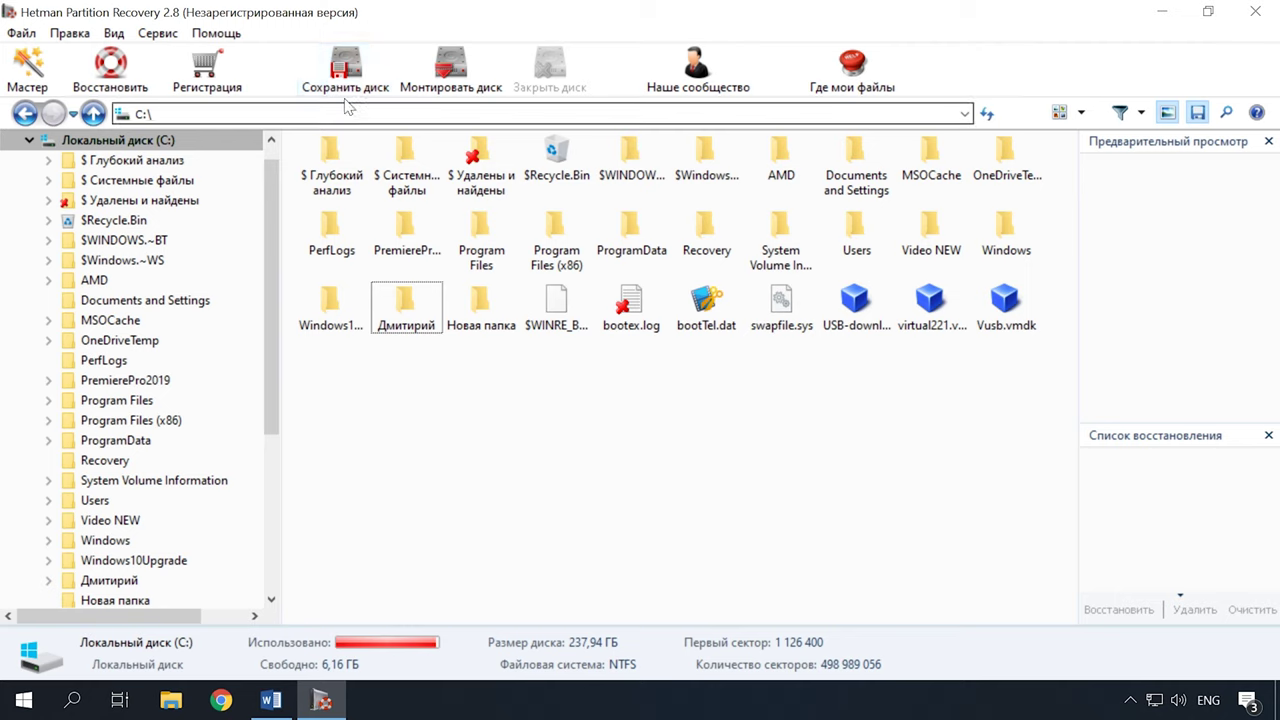
# - Review the image creation settings for drive C: and the dialog for mounting a disk image, leaving both without saving or mounting
pyautogui.click(366, 86)
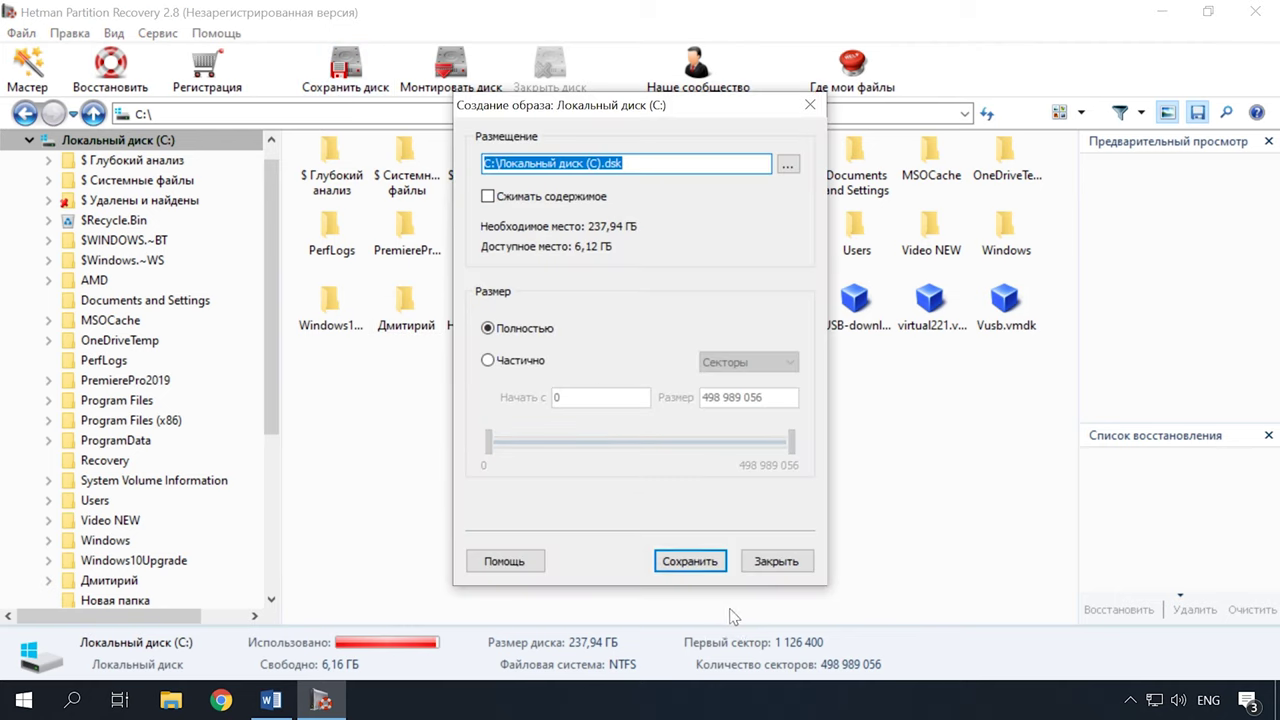
pyautogui.click(776, 561)
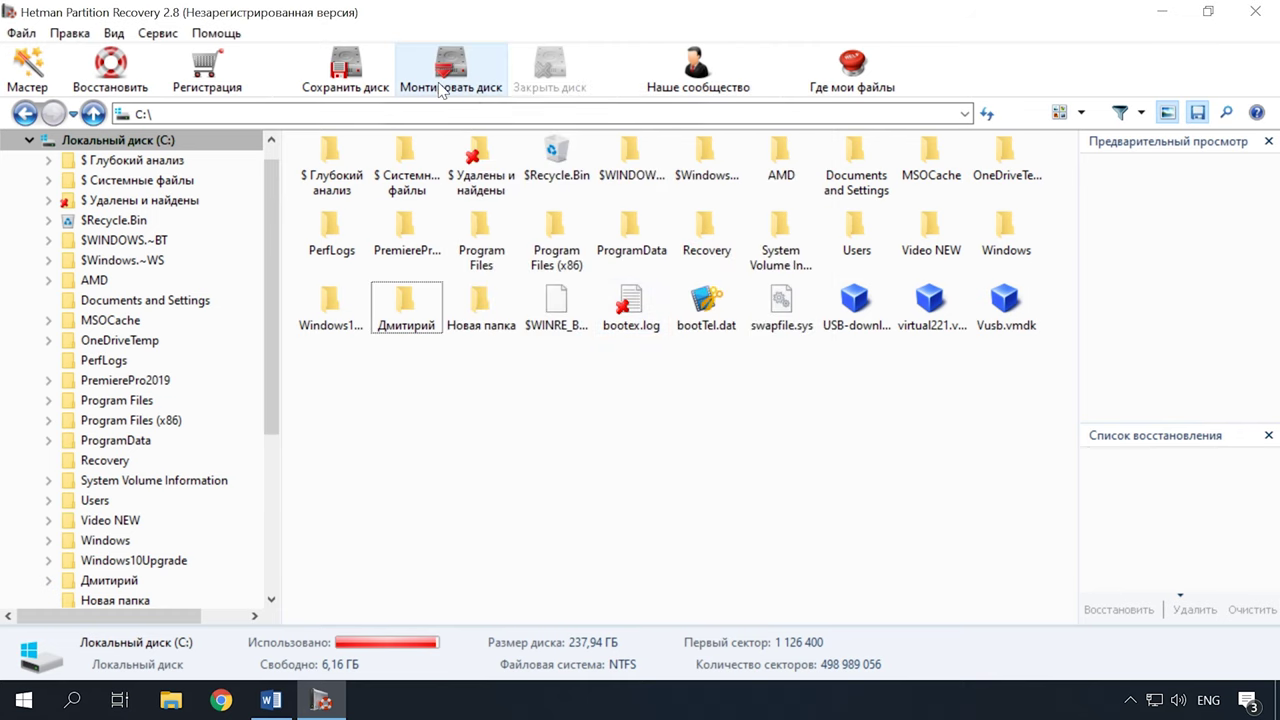
pyautogui.click(450, 68)
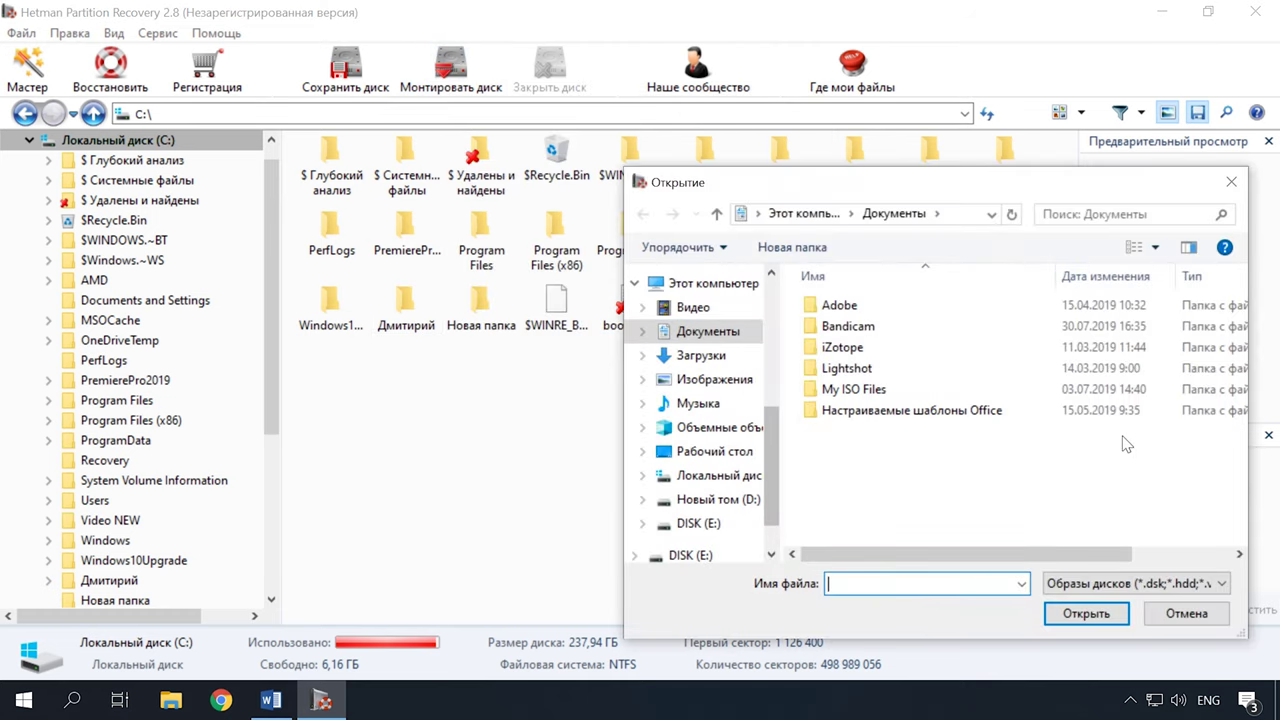
pyautogui.click(1231, 181)
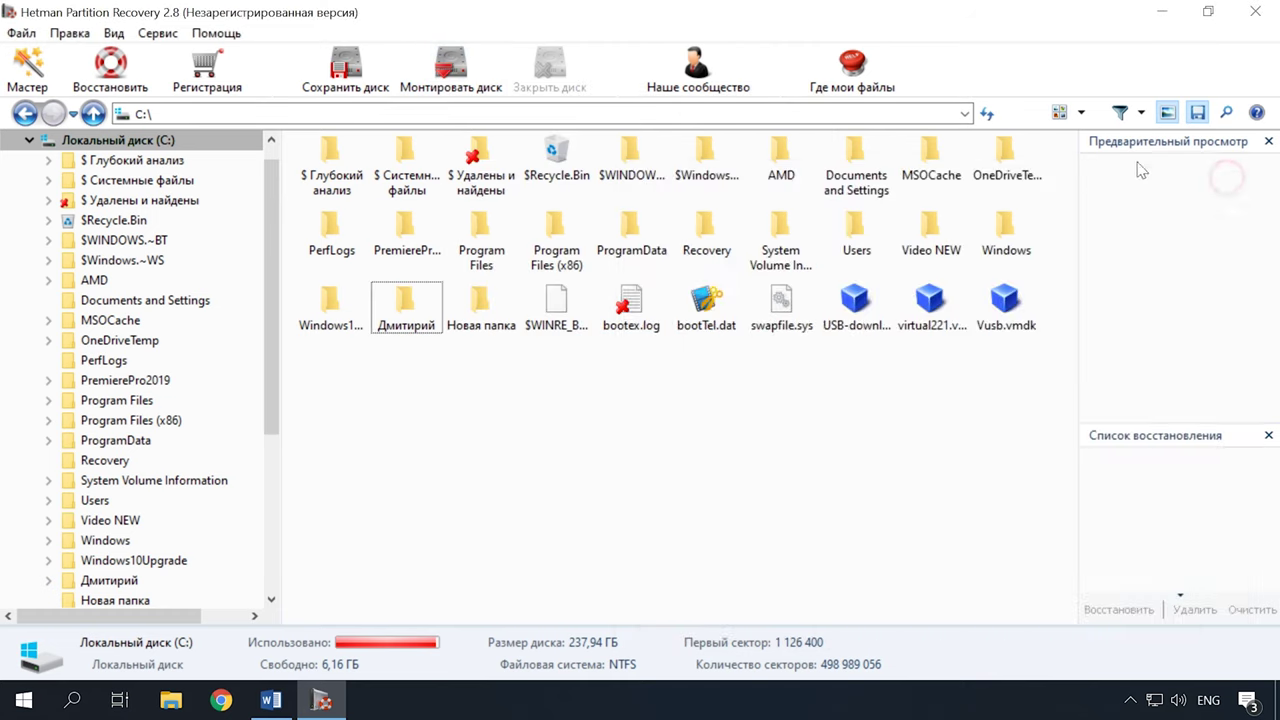
# - Read the Где мои файлы guide from Шаг 1 through Шаг 4. Окно поиска and close it
pyautogui.click(850, 68)
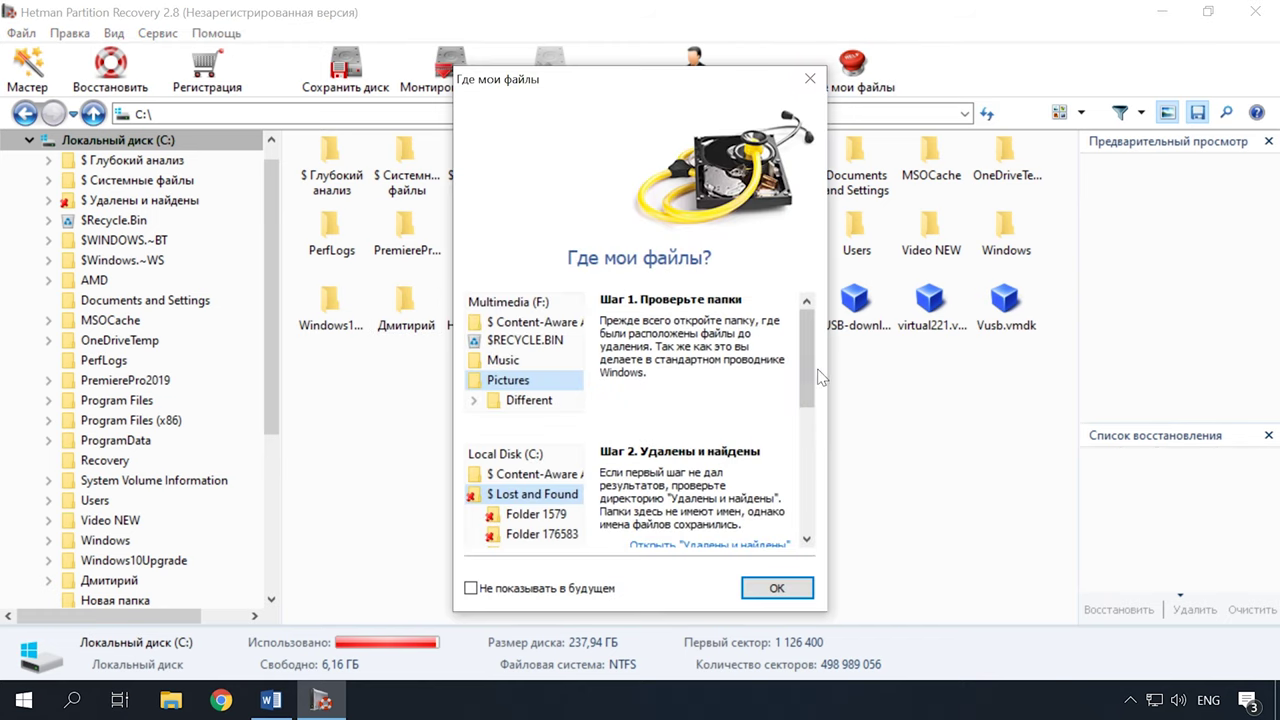
pyautogui.moveTo(812, 376); pyautogui.dragTo(784, 500)
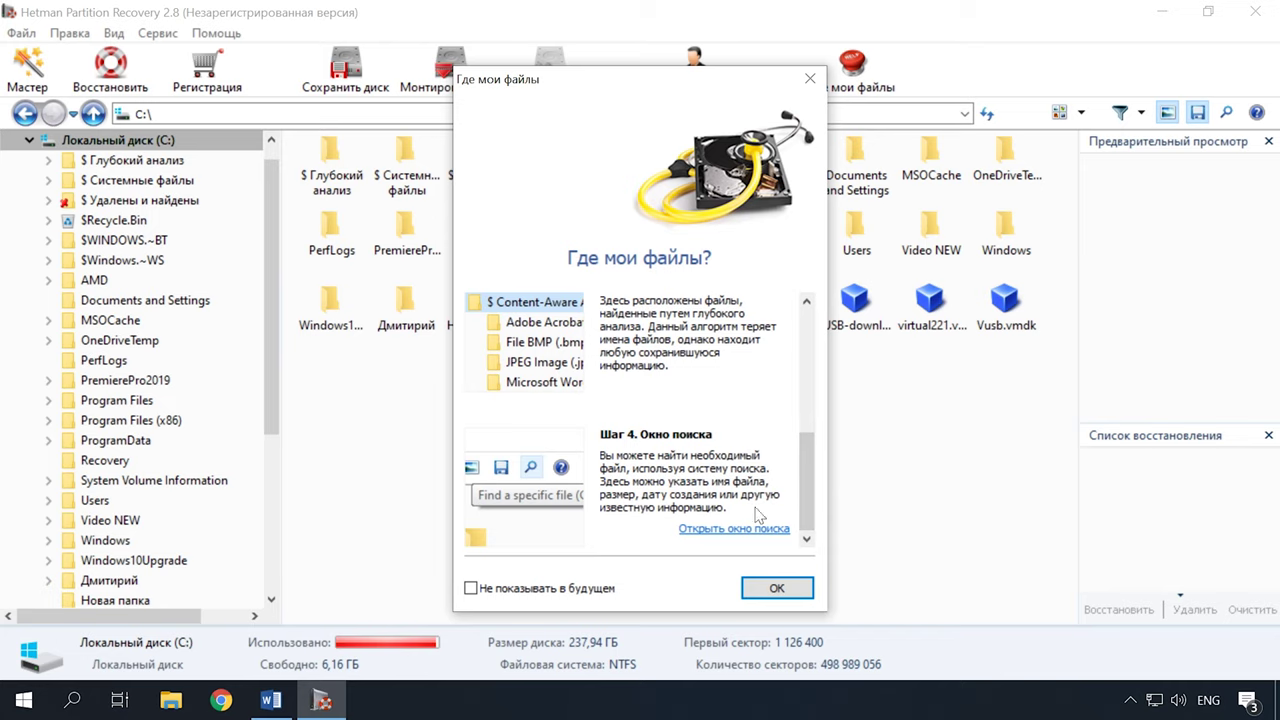
pyautogui.click(775, 589)
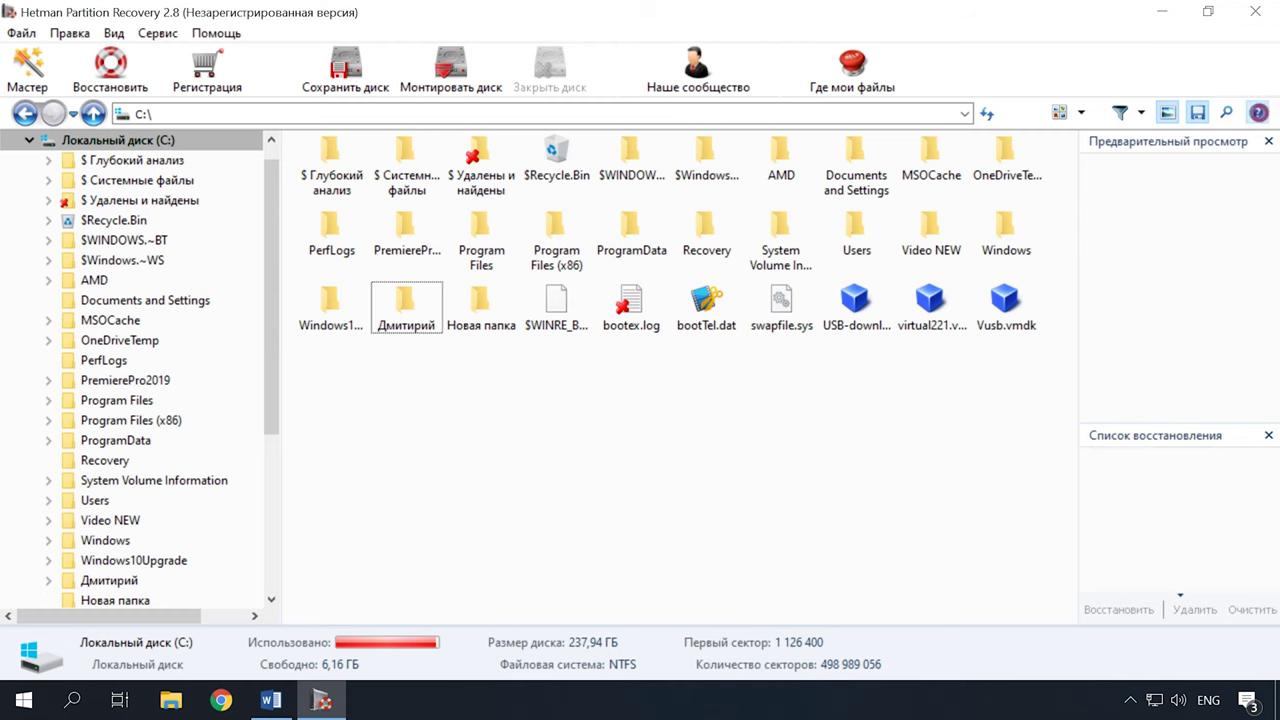
# - Look up the Обратная связь section in the program help and the message option on the Hetman Software website
pyautogui.click(1257, 113)
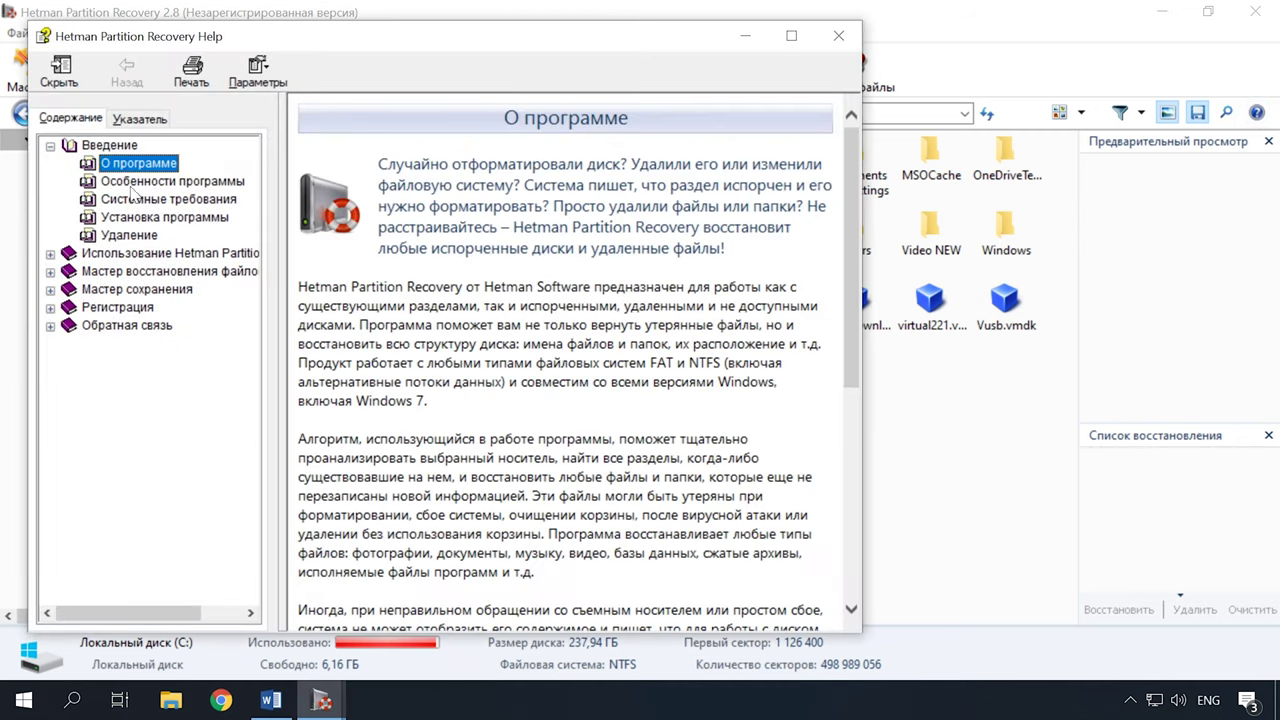
pyautogui.click(143, 326)
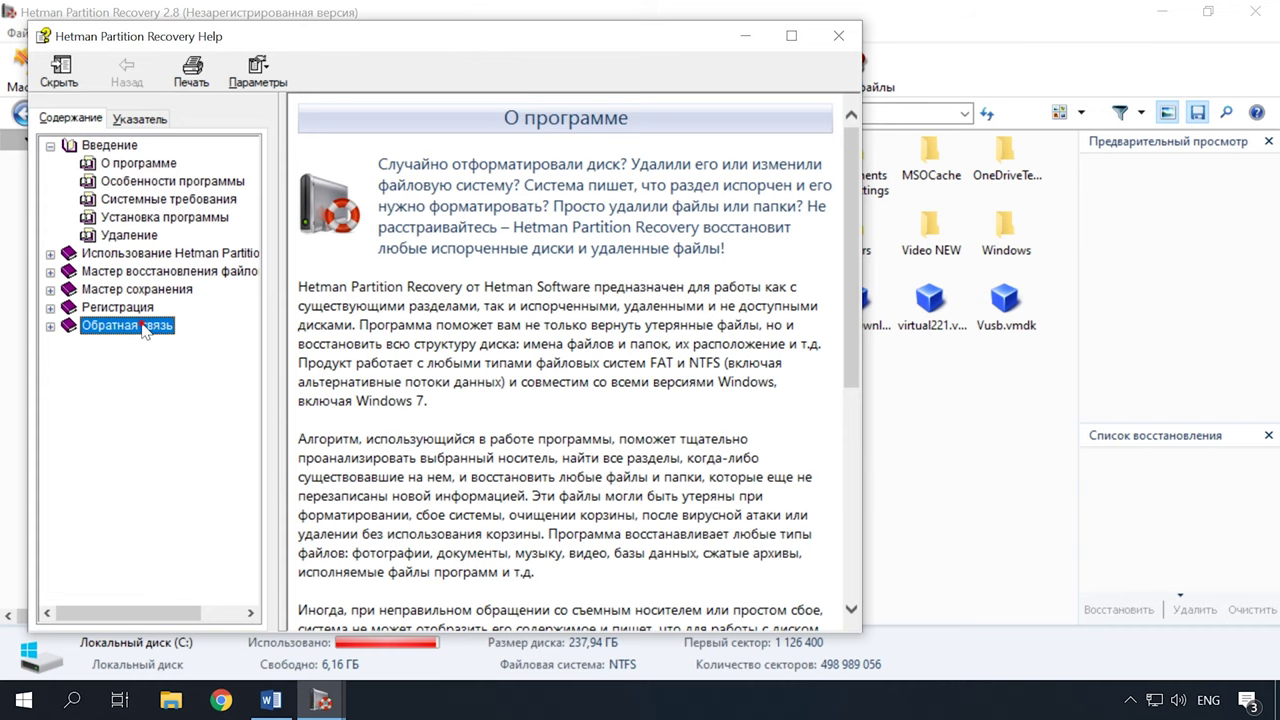
pyautogui.scroll(-8, 607, 464)
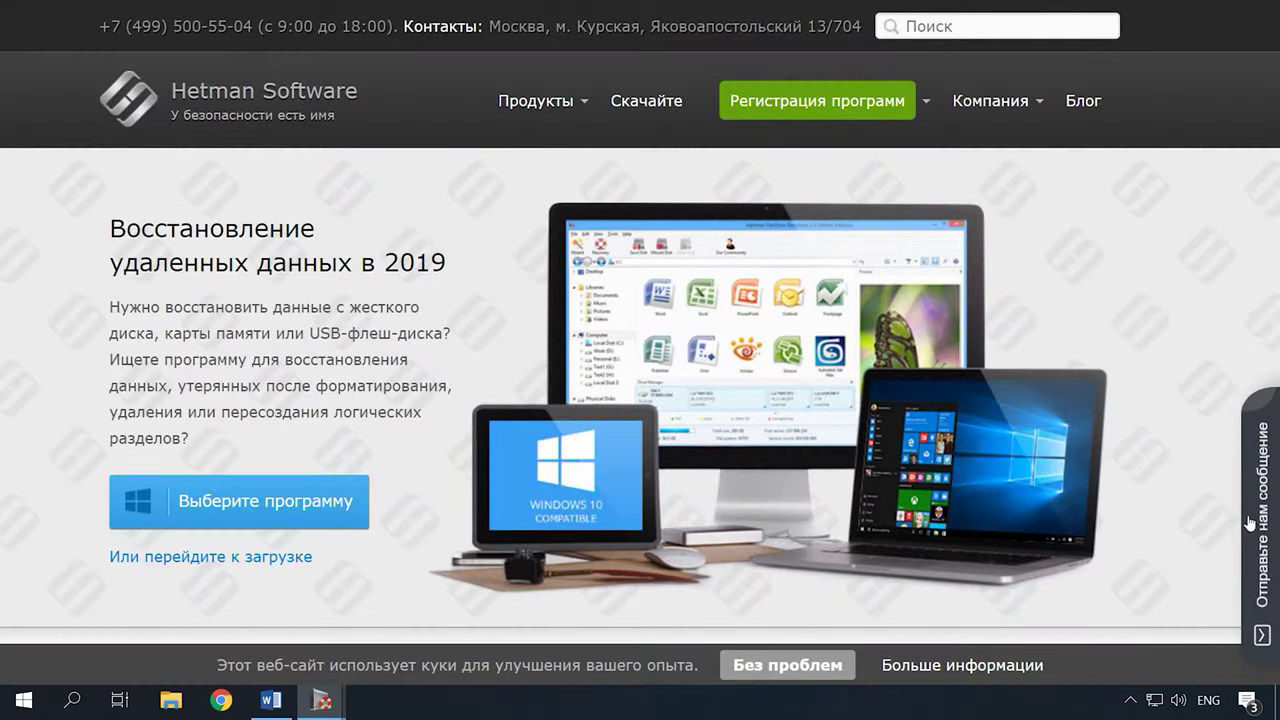
pyautogui.click(1250, 523)
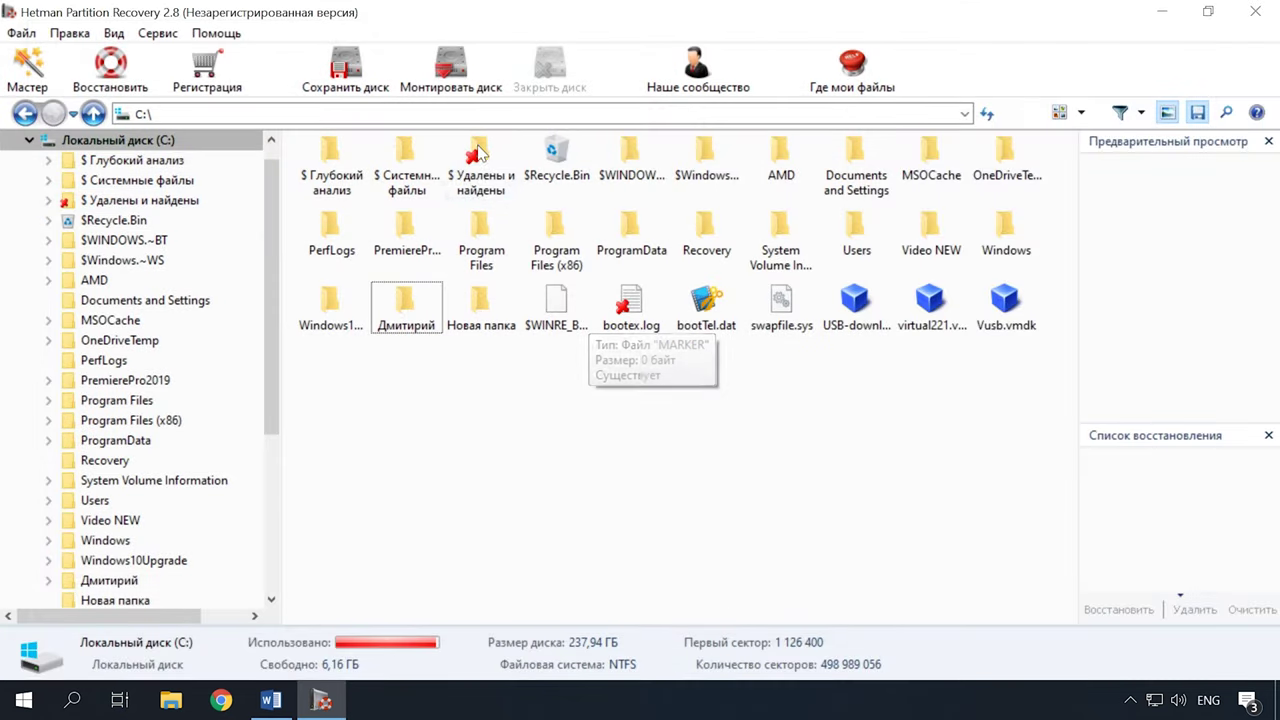
# - Browse the recovered folders inside $ Удалены и найдены and return to the root of drive C:
pyautogui.doubleClick(488, 176)
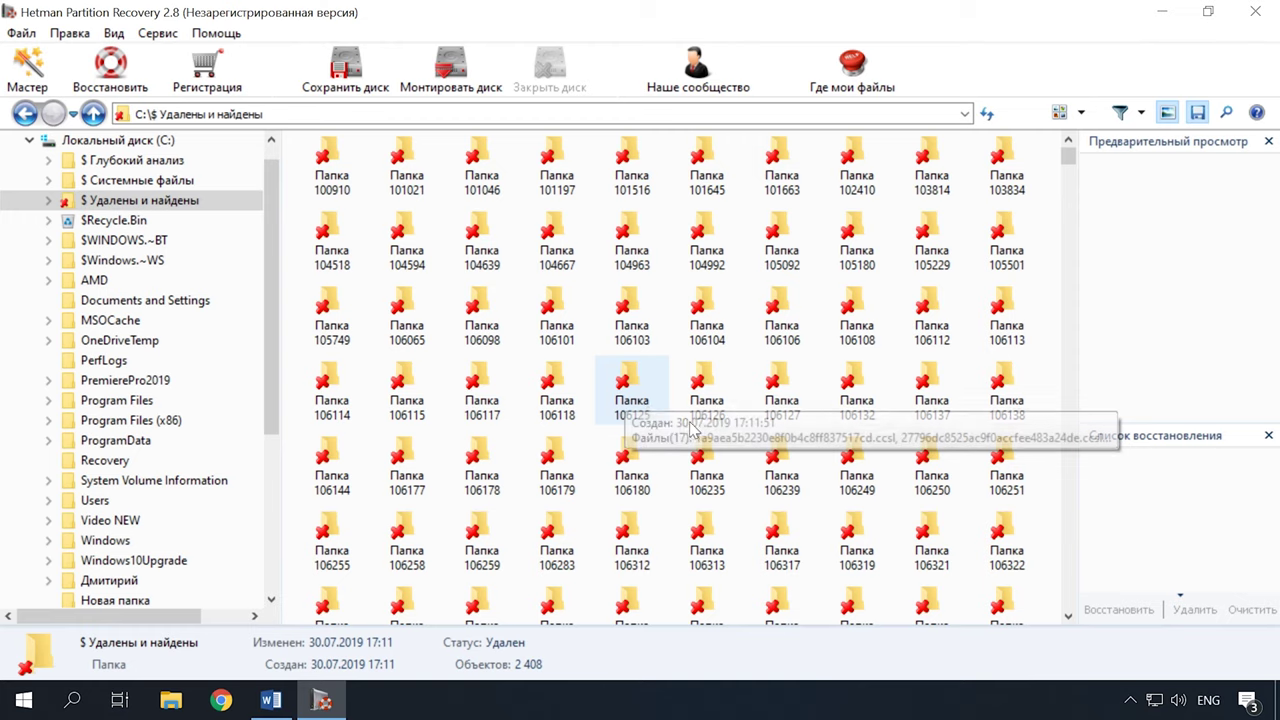
pyautogui.scroll(-5, 693, 430)
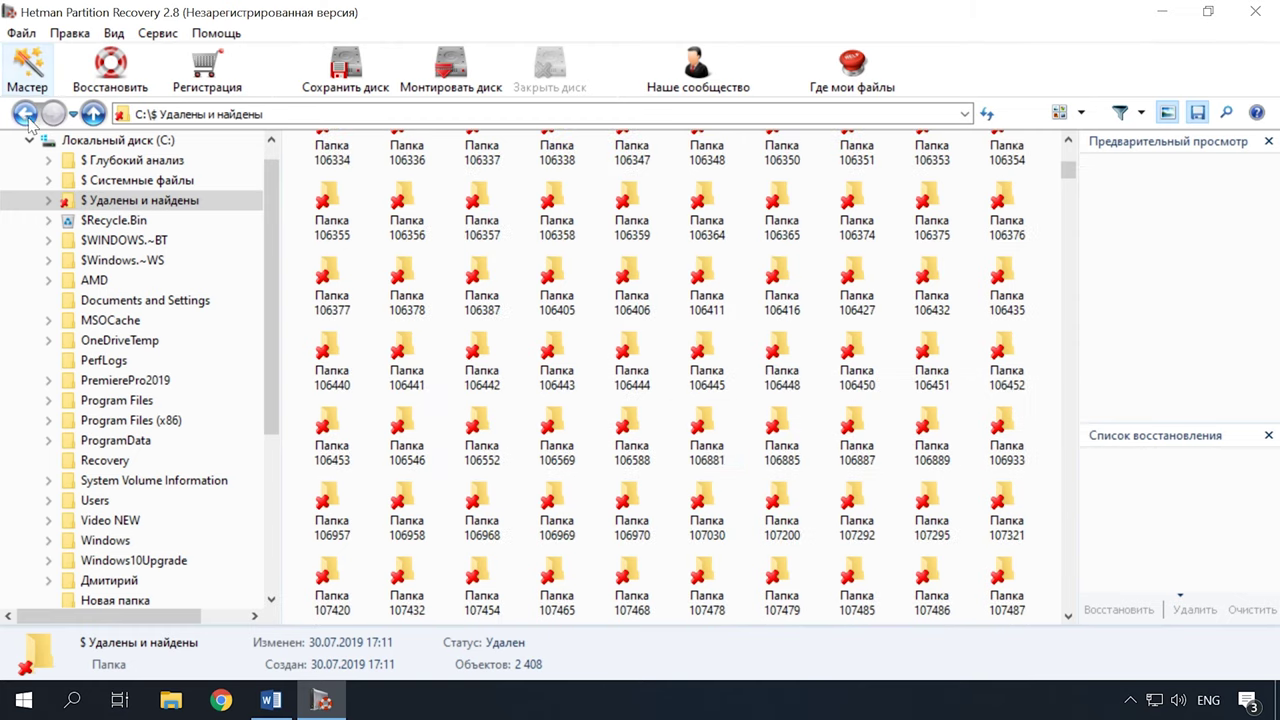
pyautogui.click(92, 114)
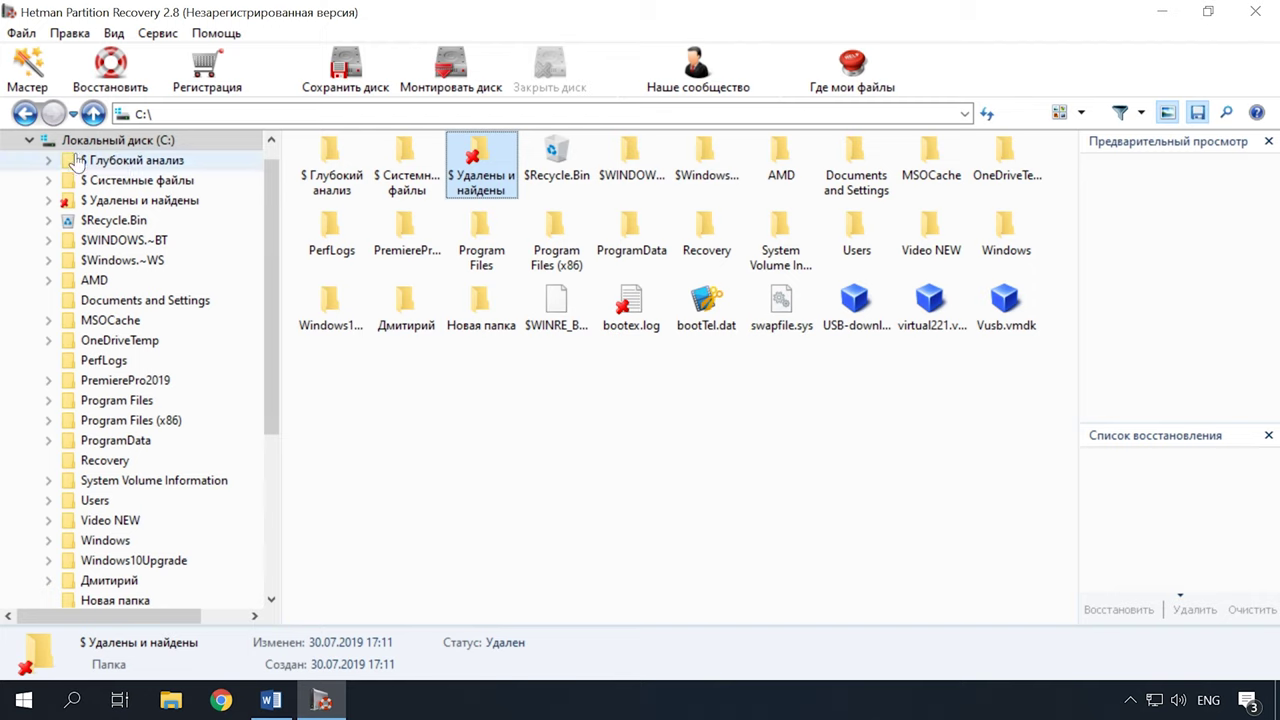
# - Check the analysis types offered for Новый том (D:), close the recovery wizard without scanning, and reopen drive C:
pyautogui.click(30, 140)
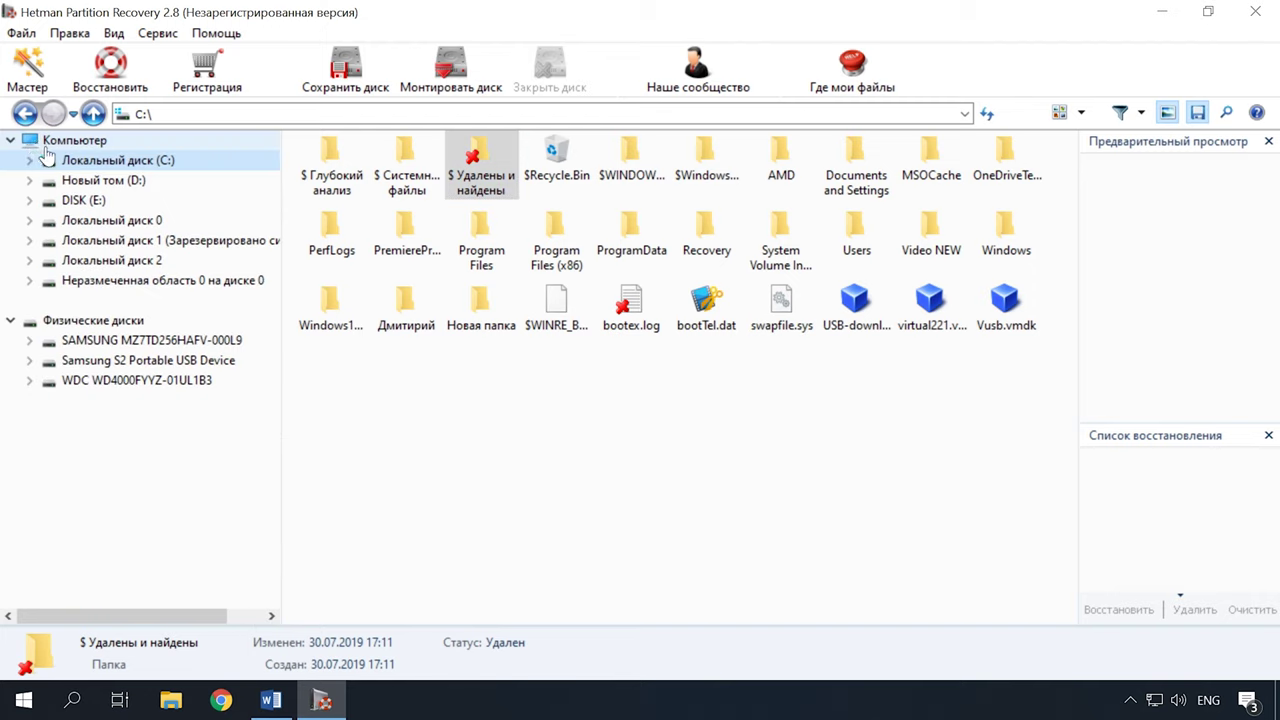
pyautogui.doubleClick(123, 180)
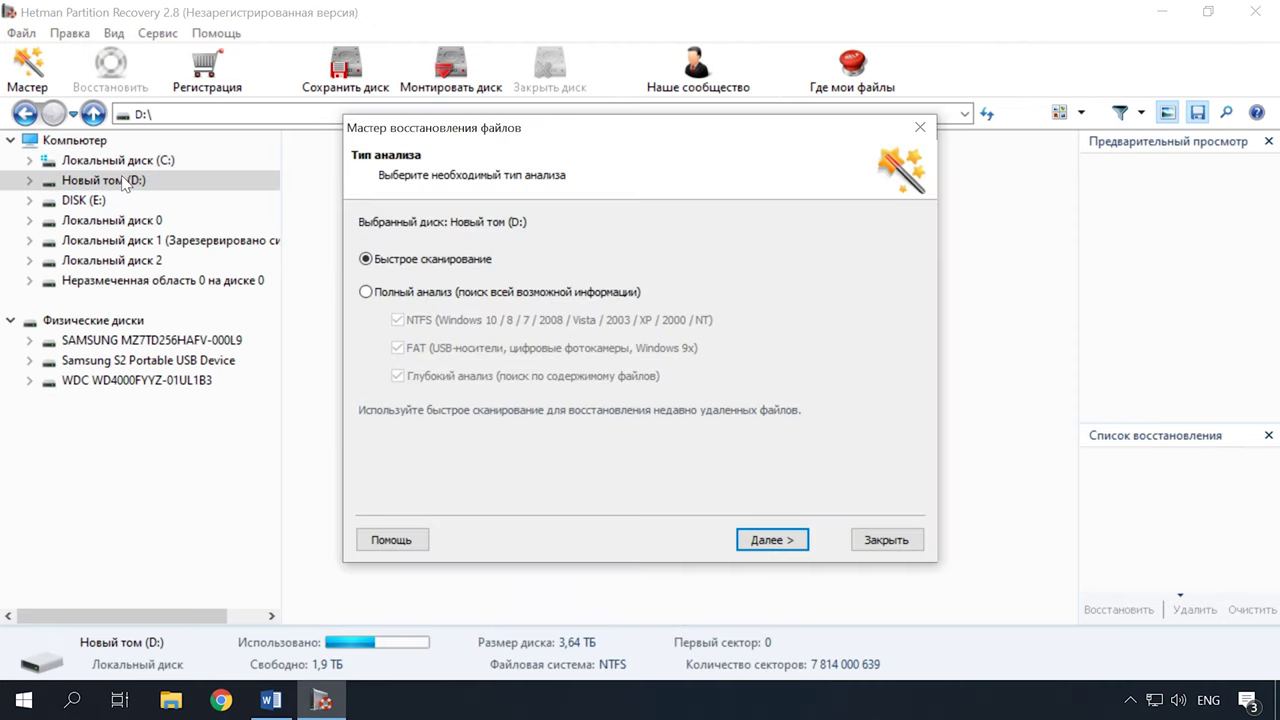
pyautogui.click(884, 540)
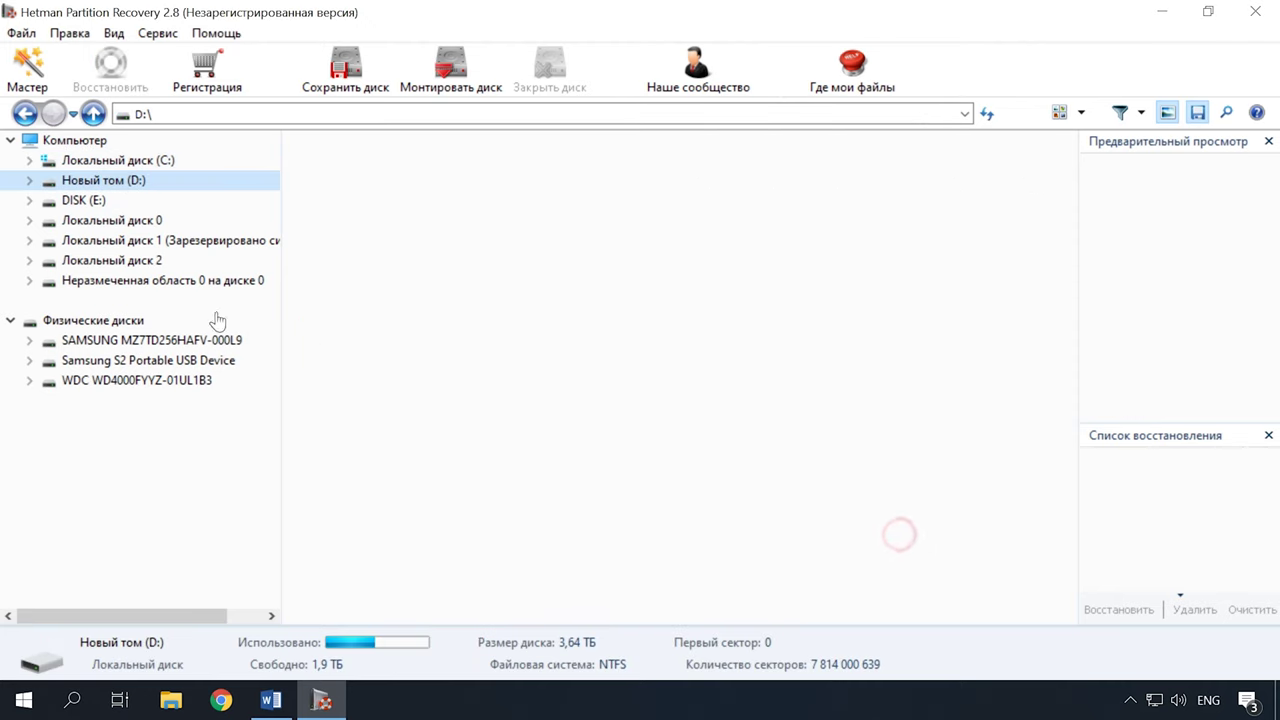
pyautogui.doubleClick(140, 160)
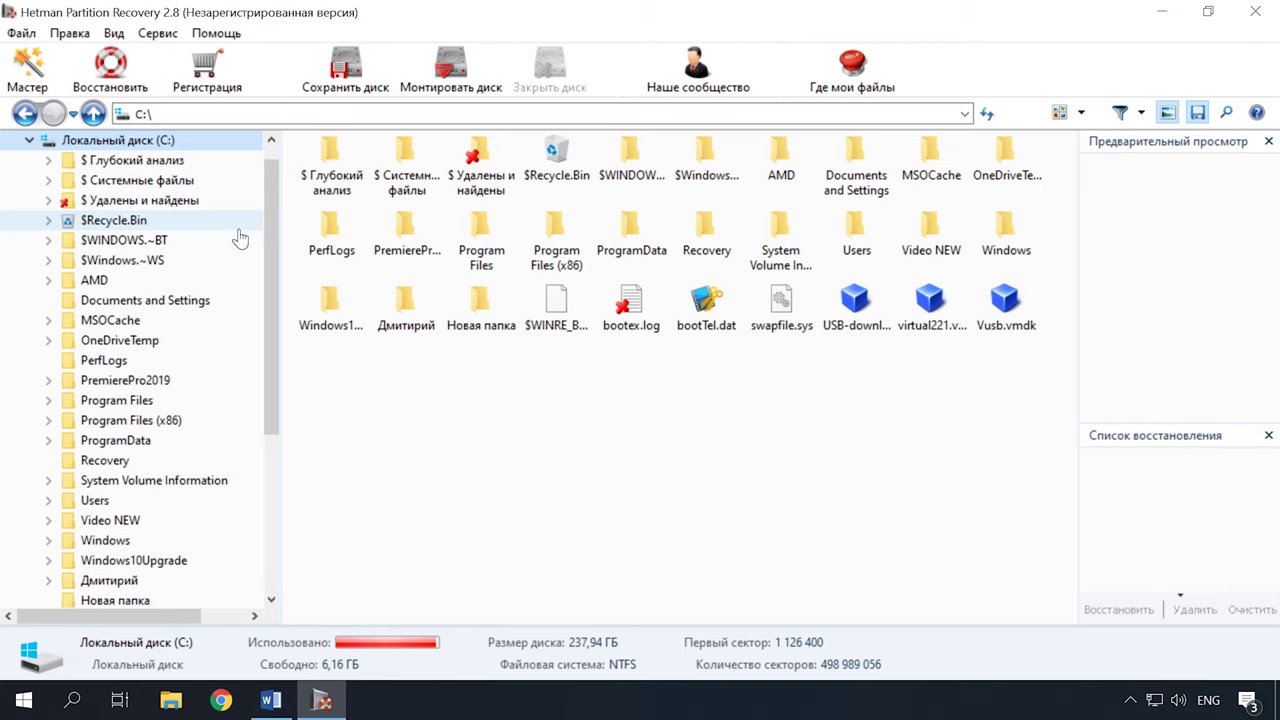
# - Bring up the recovery wizard for Новый том (D:) again and choose Полный анализ as the analysis type
pyautogui.click(29, 140)
pyautogui.doubleClick(110, 180)
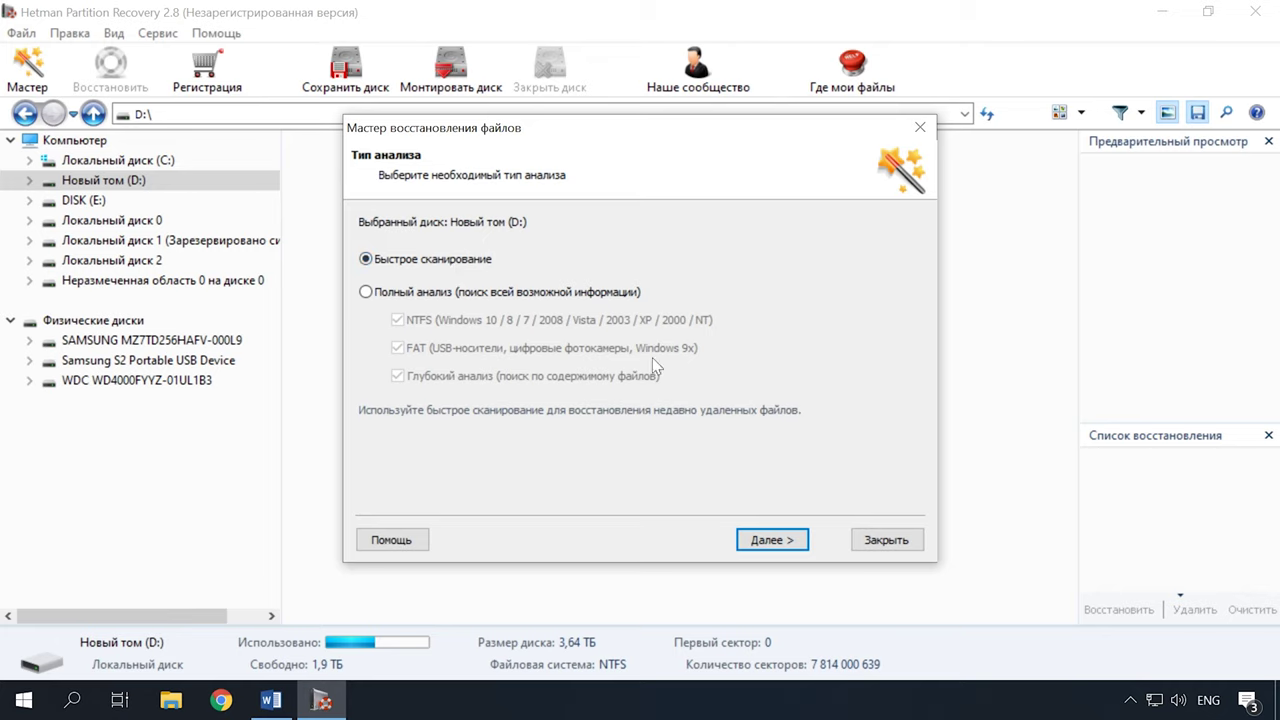
pyautogui.click(391, 293)
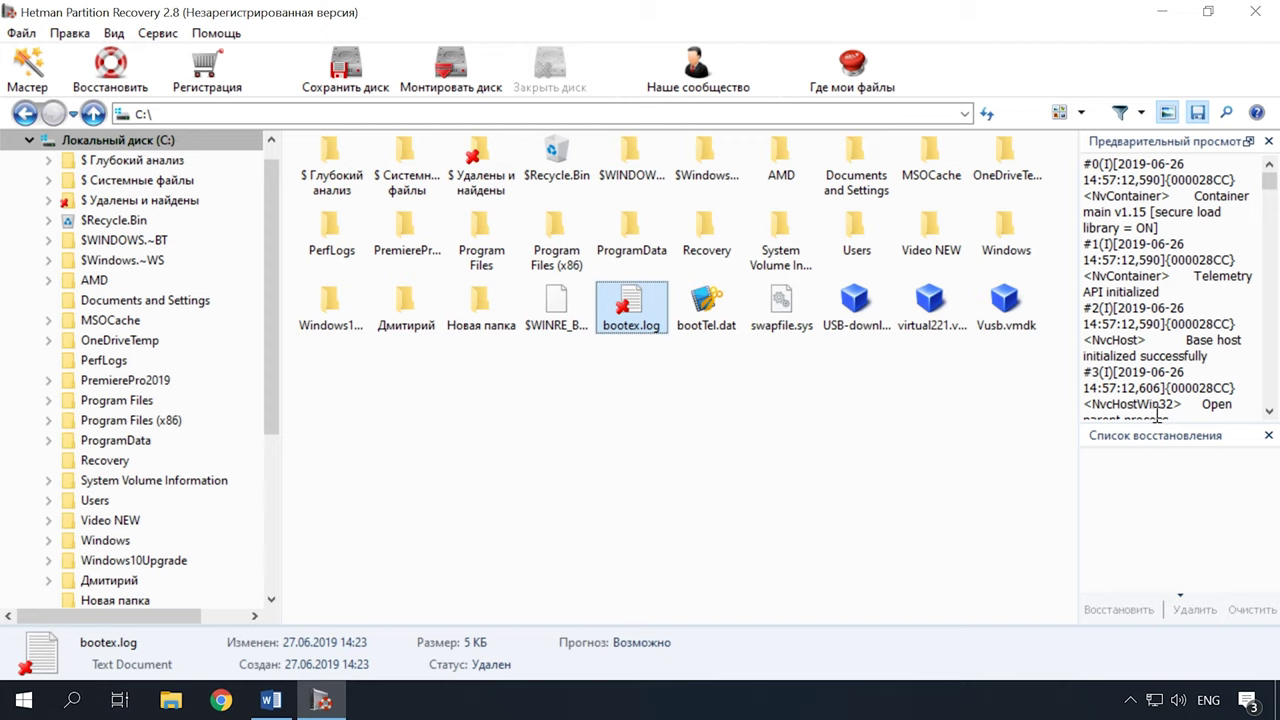
# - Preview avatar.jpg in the folder just before Новая папка on drive C: and return to the drive's root
pyautogui.click(479, 308)
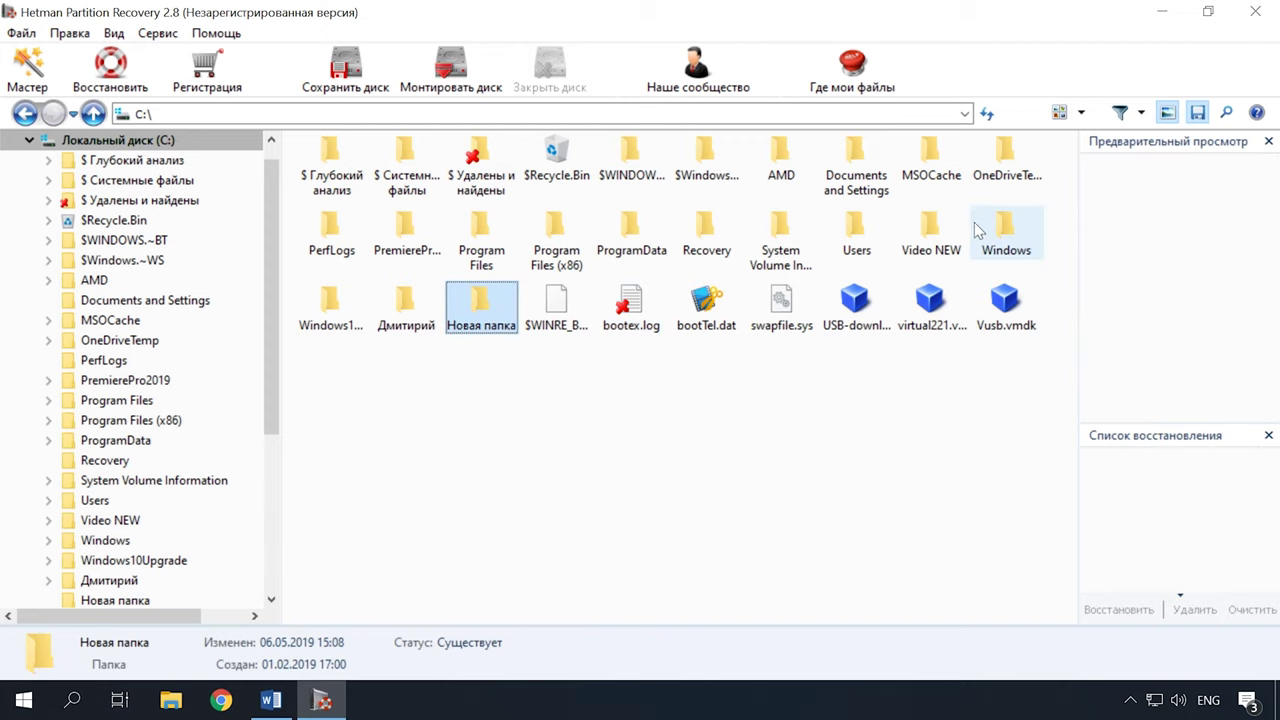
pyautogui.click(407, 300)
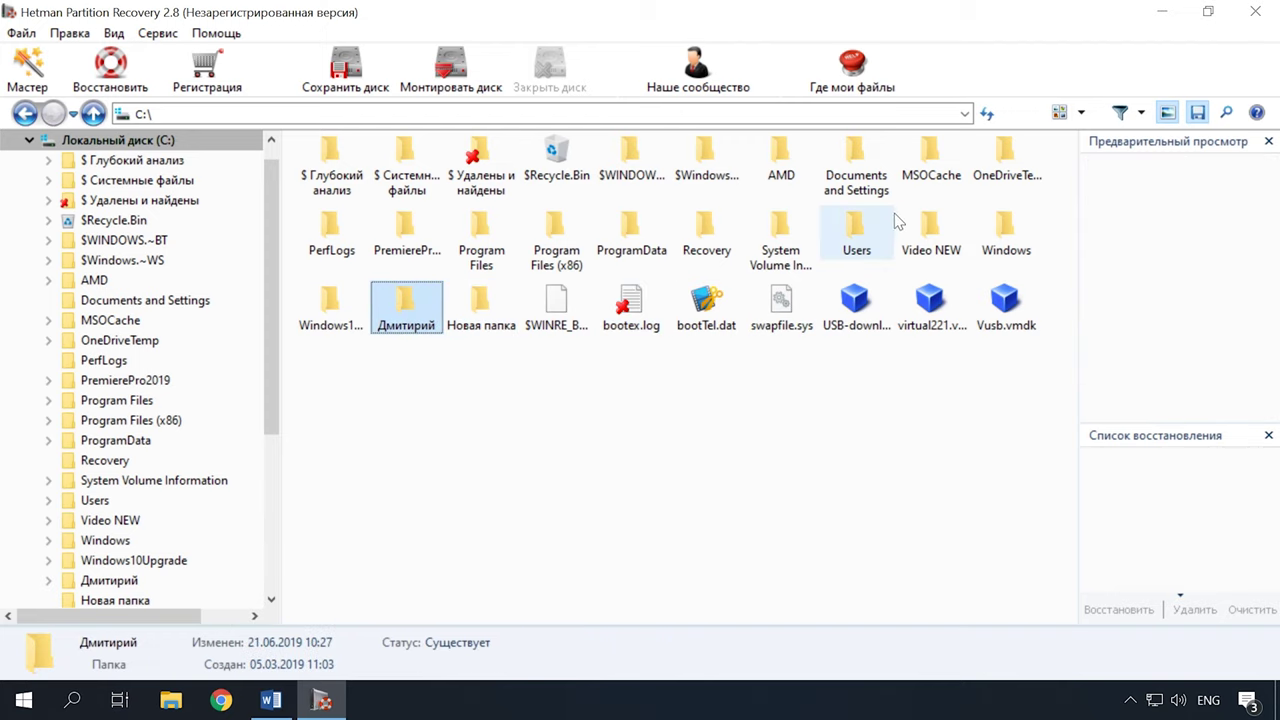
pyautogui.doubleClick(414, 300)
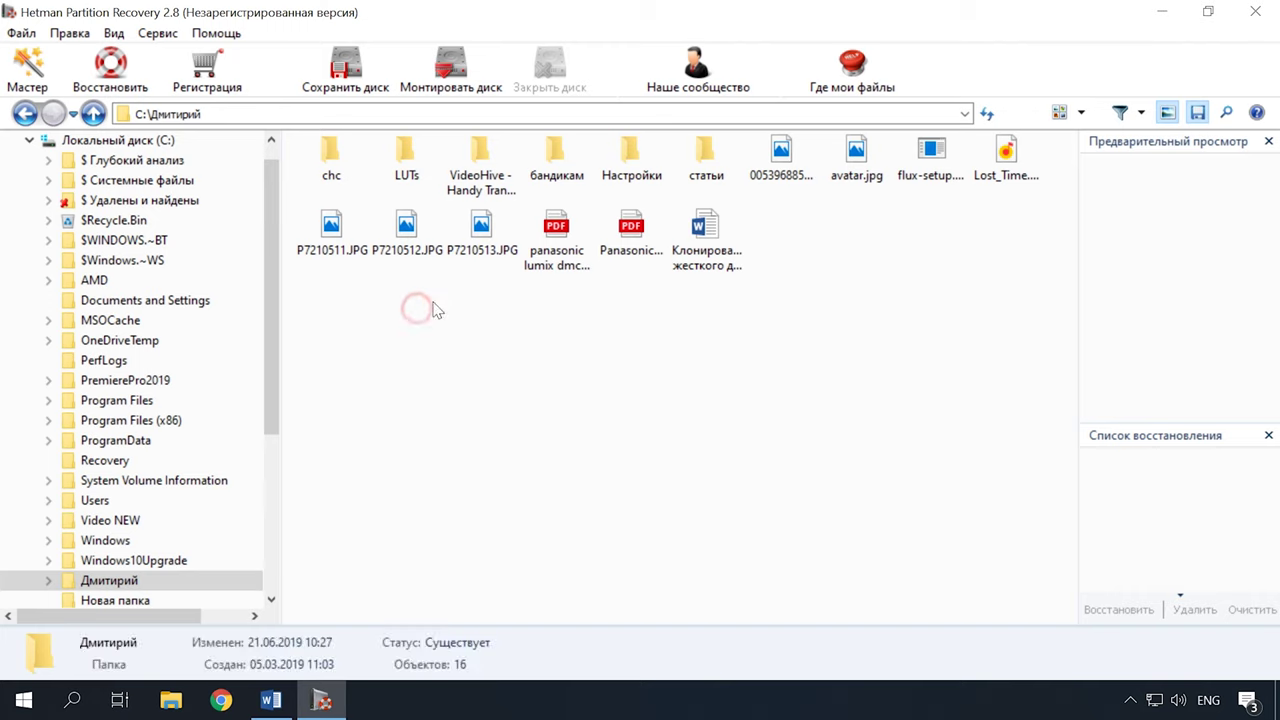
pyautogui.click(876, 168)
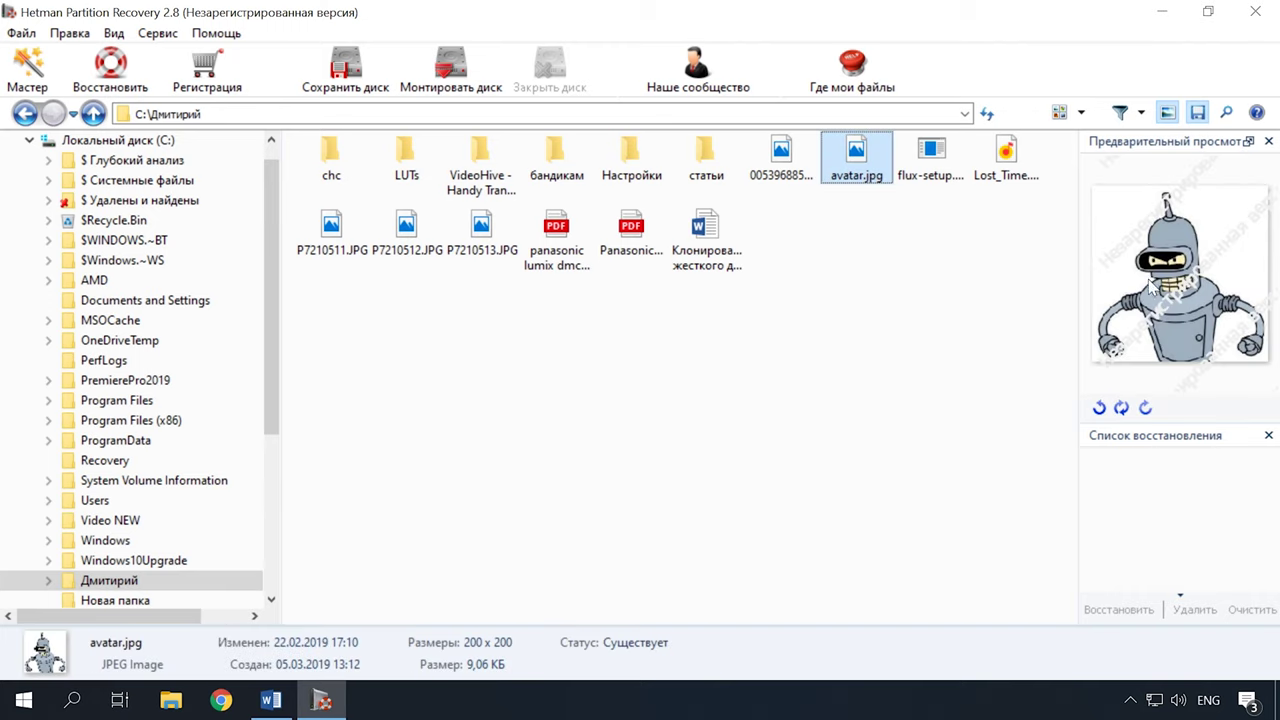
pyautogui.press('BackSpace')
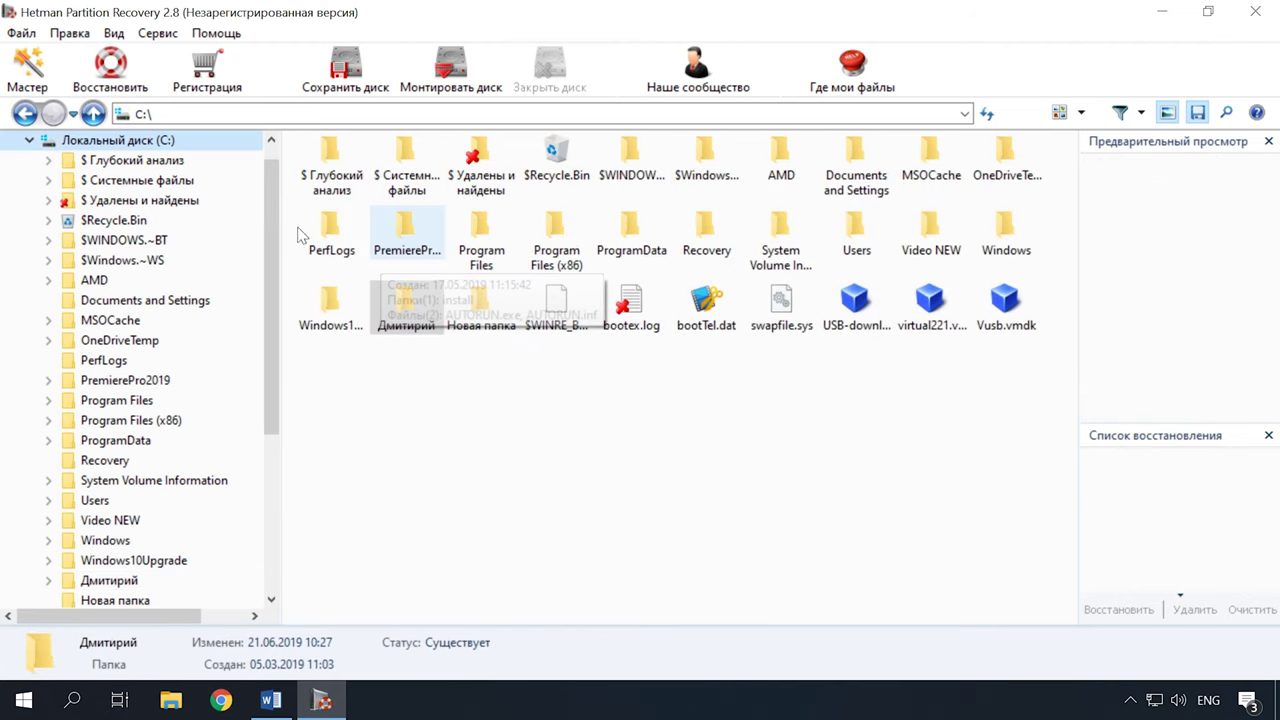